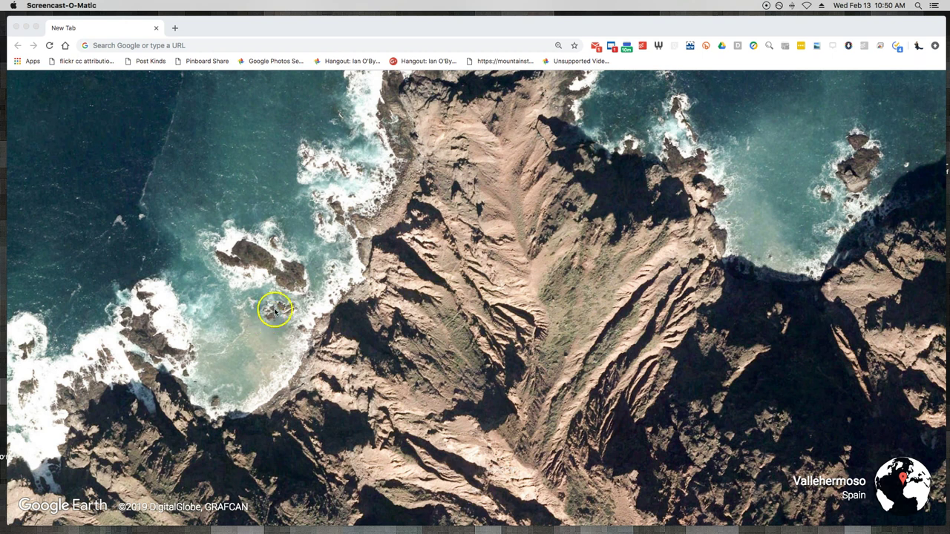
- Open google.com and run a web search for "apples"
click(226, 44)
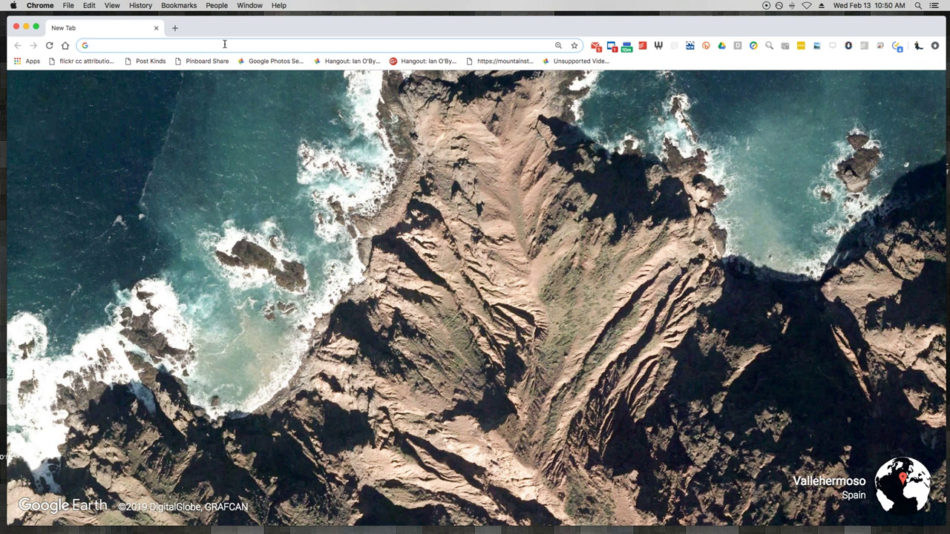
text(google.com)
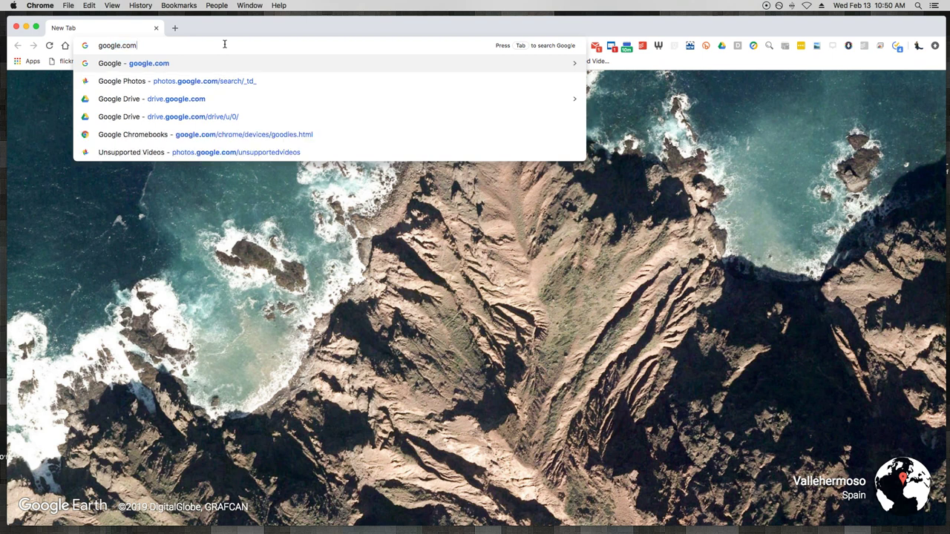
key(Return)
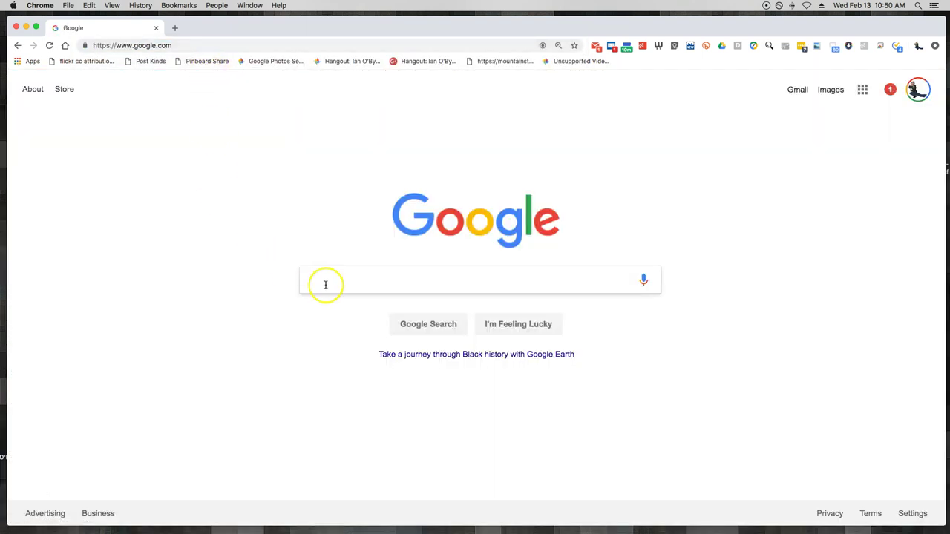
text(apples)
key(Return)
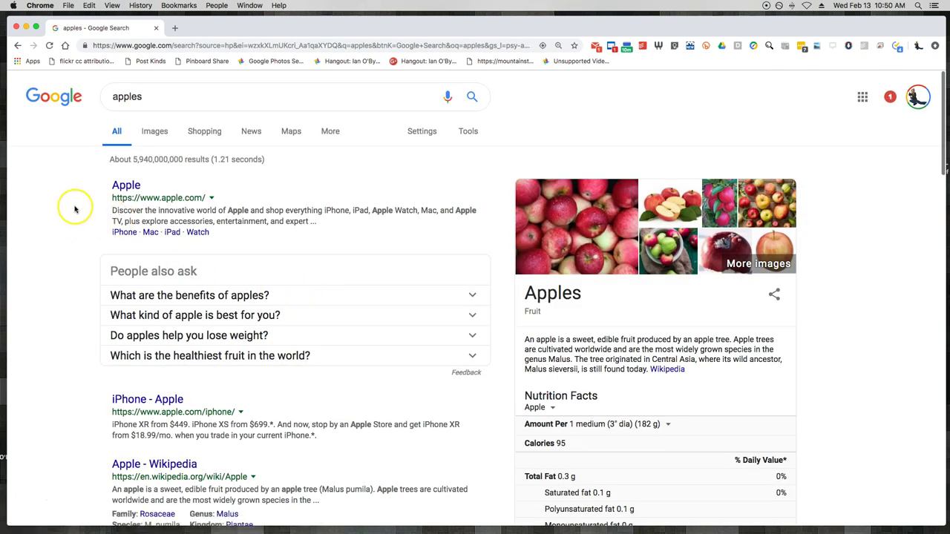
- Go back from the search results and open Google Images at images.google.com
click(18, 45)
click(148, 46)
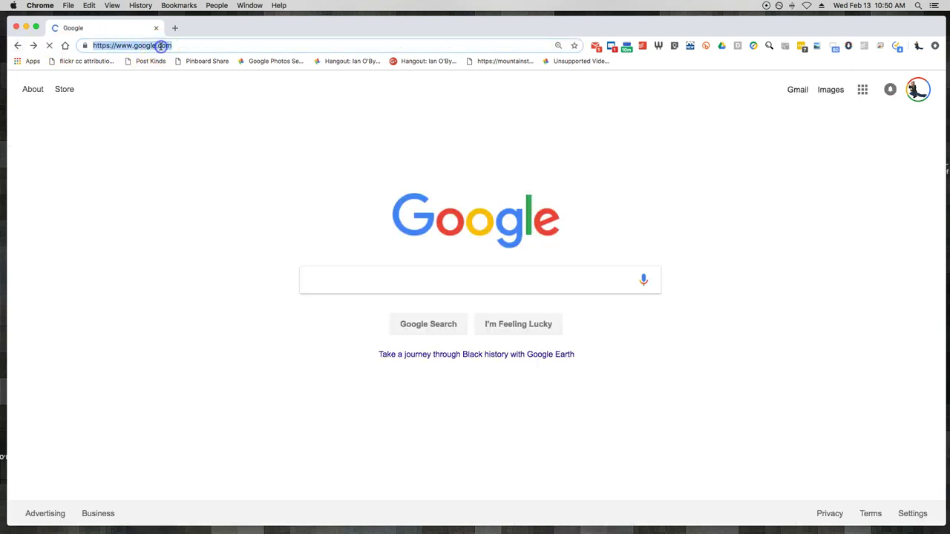
text(image)
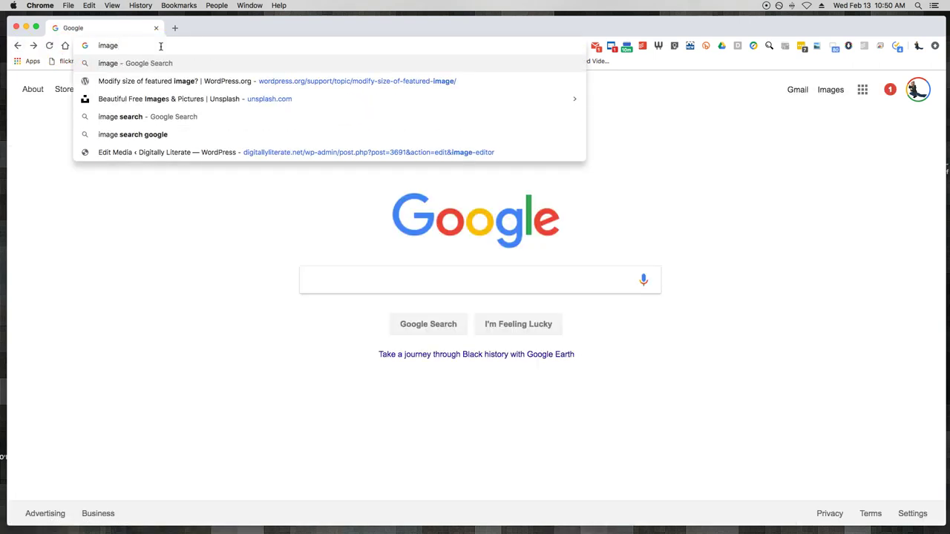
text(.goog)
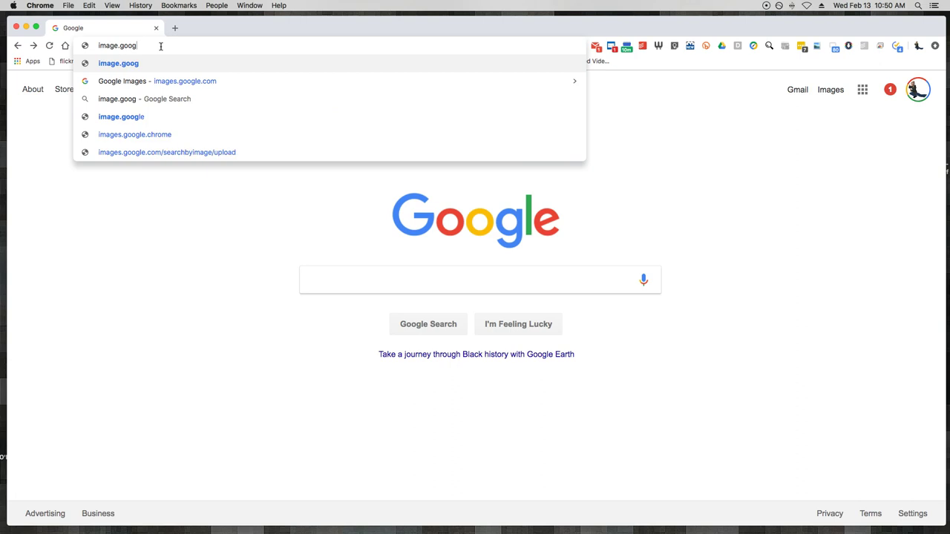
click(157, 81)
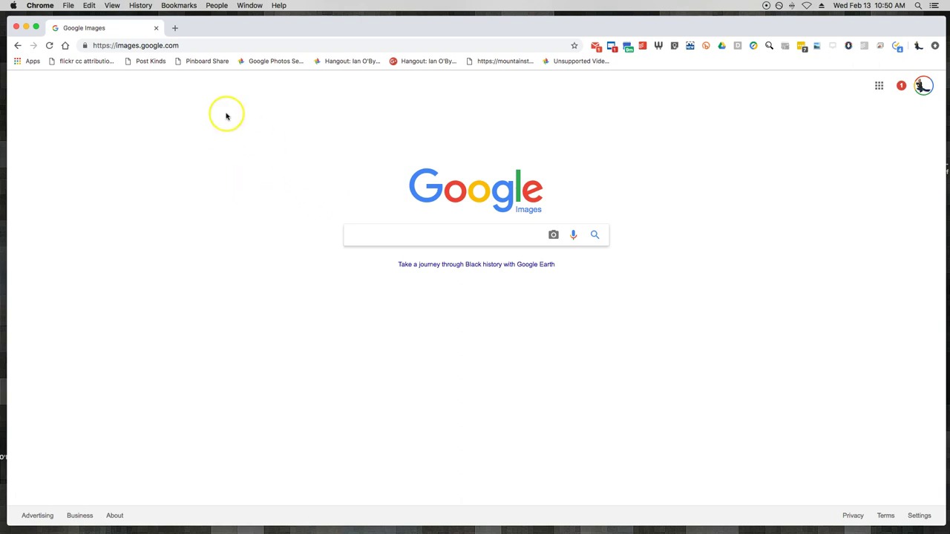
- Return to the Google home page to search for "apples", and zoom the page in one level
click(18, 46)
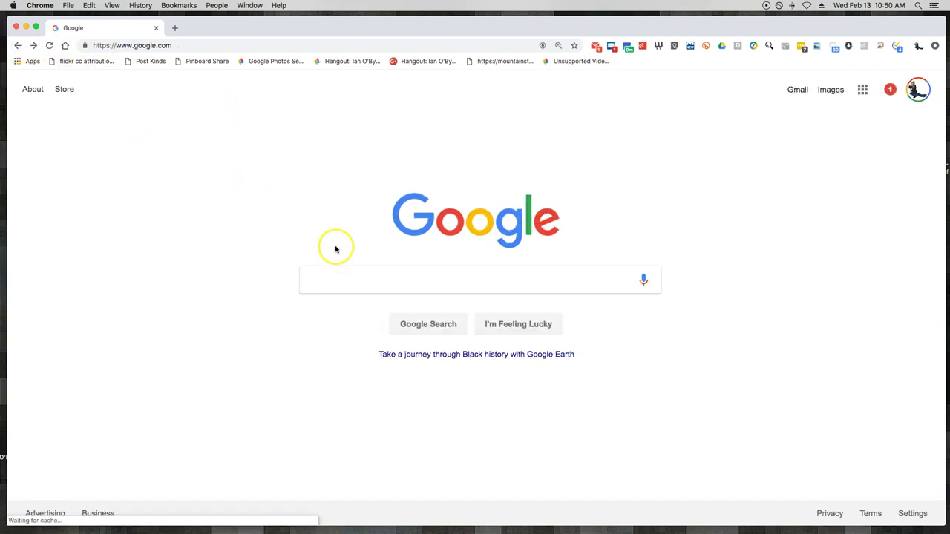
click(336, 282)
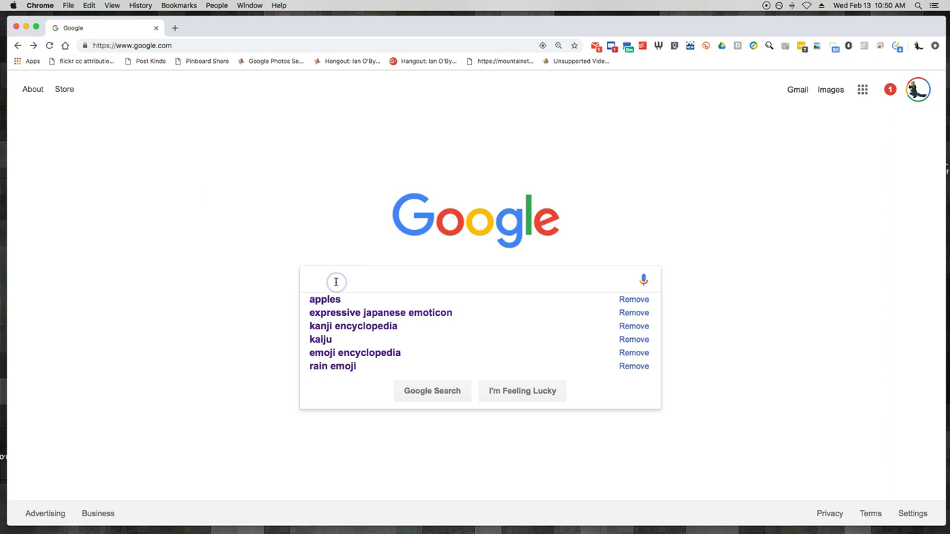
text(apples)
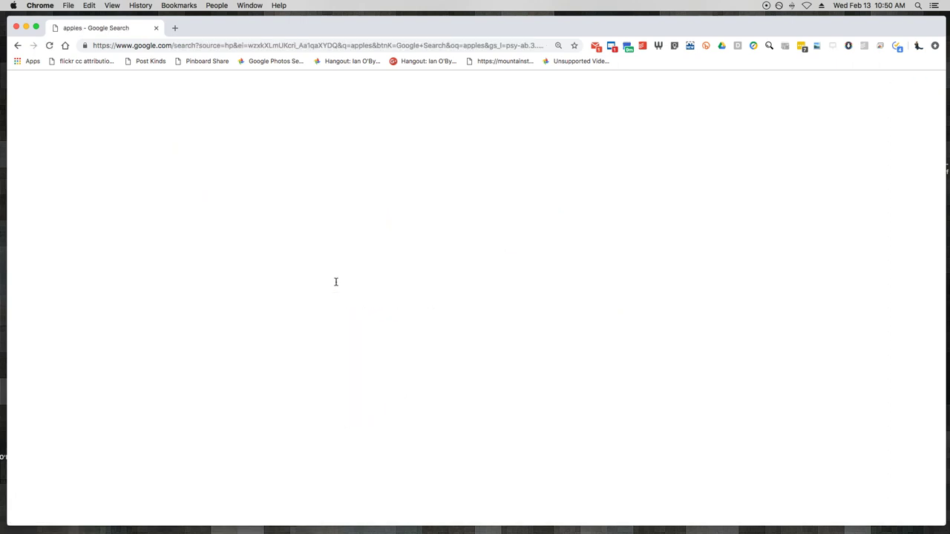
click(111, 5)
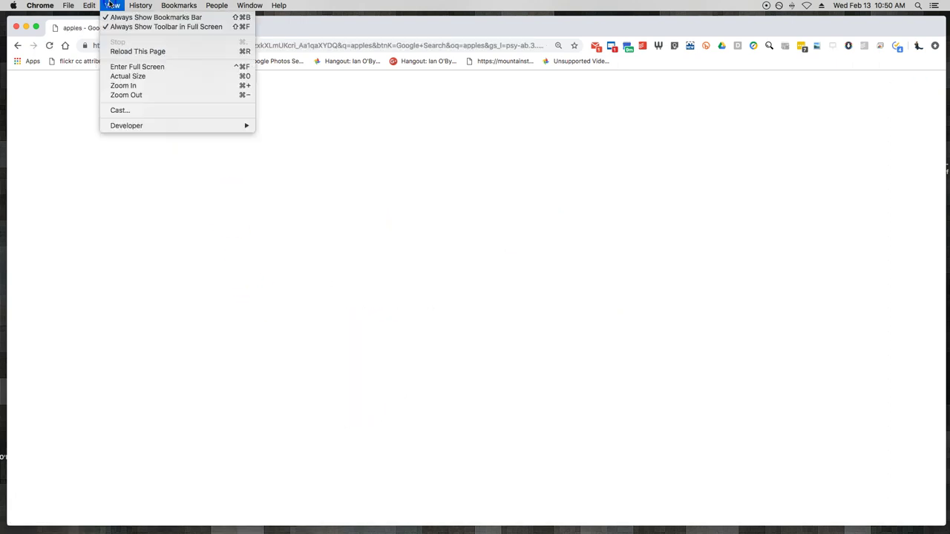
click(123, 85)
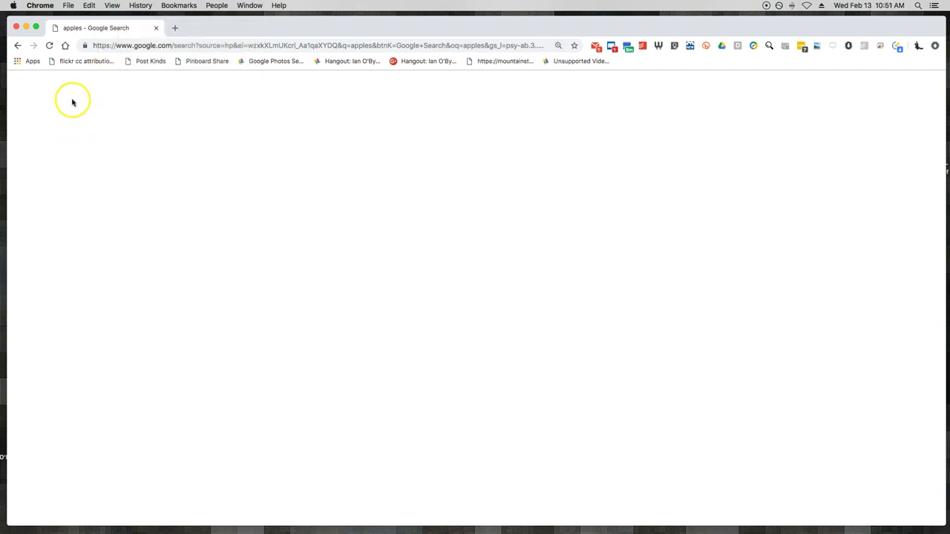
- Rerun the "apples" search from the Google home page and switch to the image results
click(17, 47)
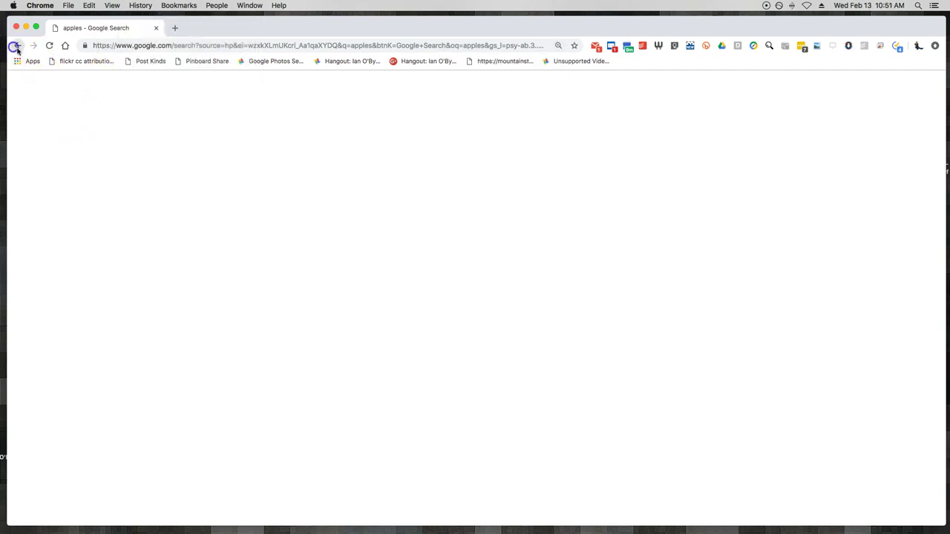
click(373, 324)
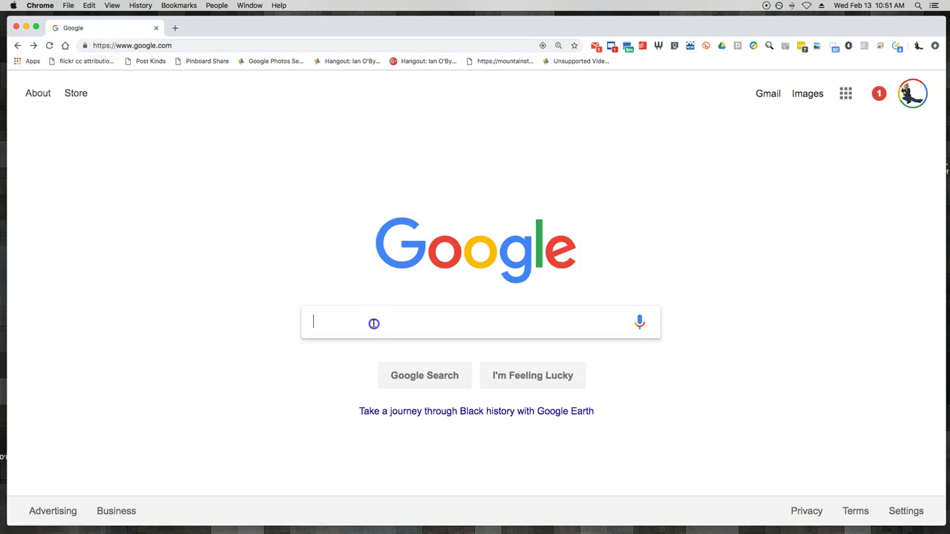
text(apples)
key(Return)
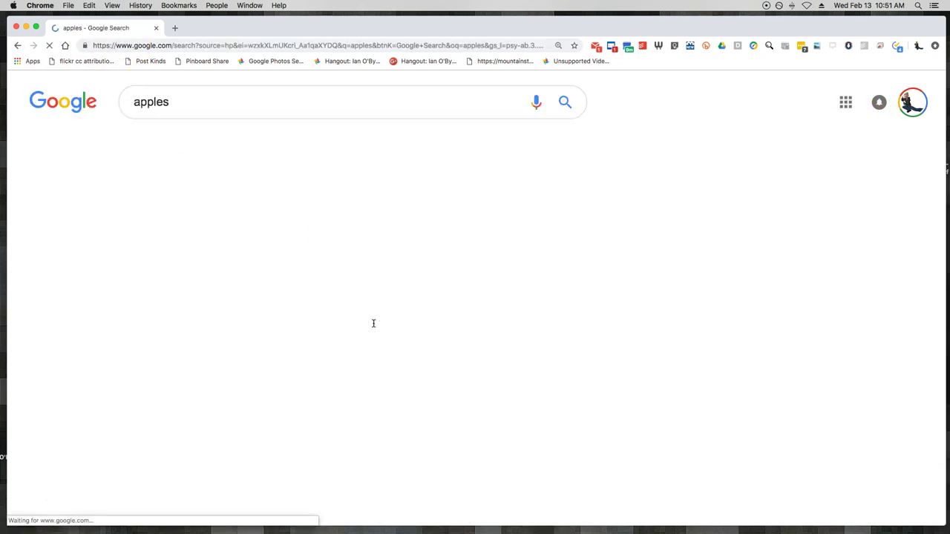
click(185, 146)
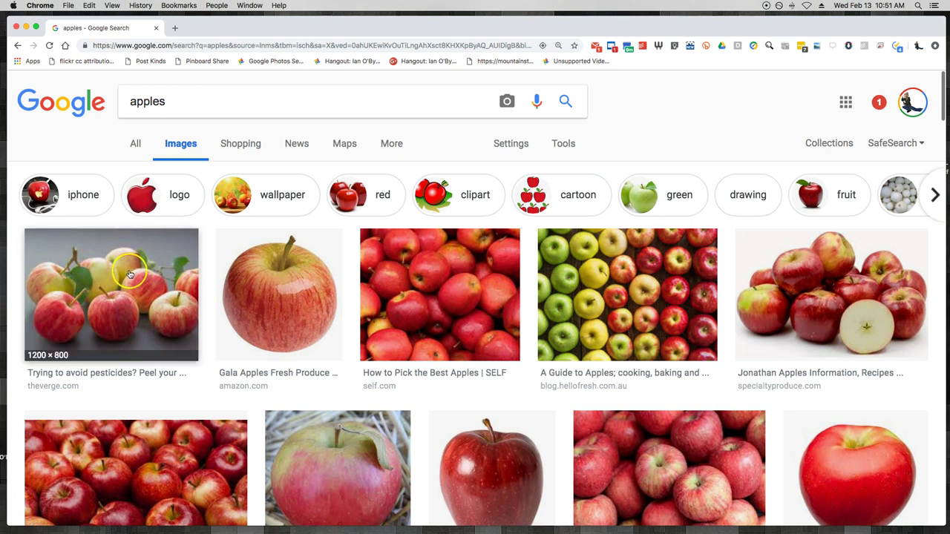
- Look through the unfiltered image results for apples and return to the start of the results
scroll(79, 295, down, 3)
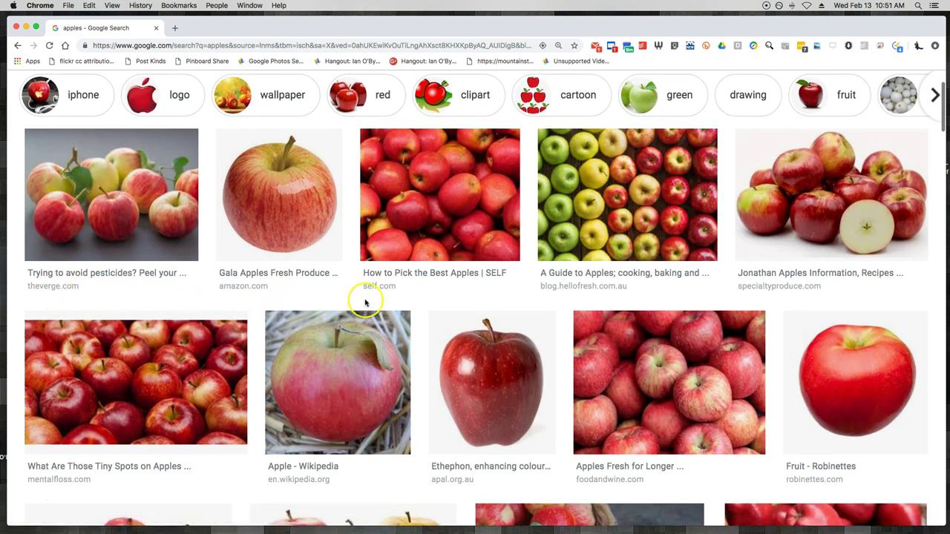
scroll(393, 282, down, 3)
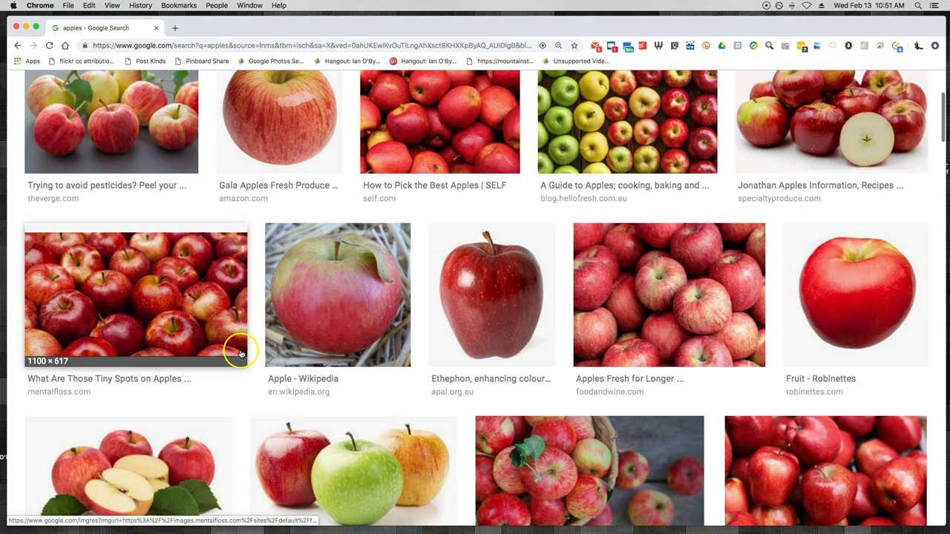
scroll(233, 347, down, 2)
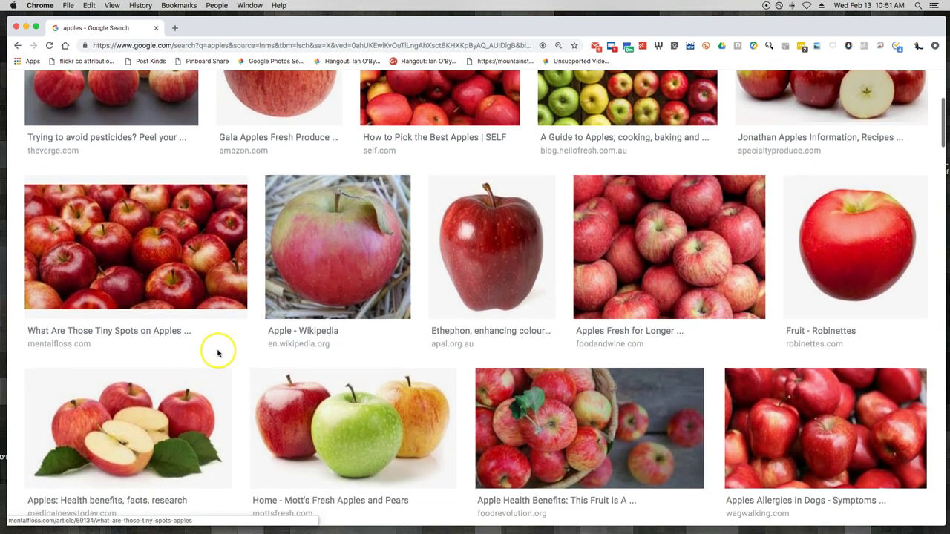
scroll(217, 353, down, 2)
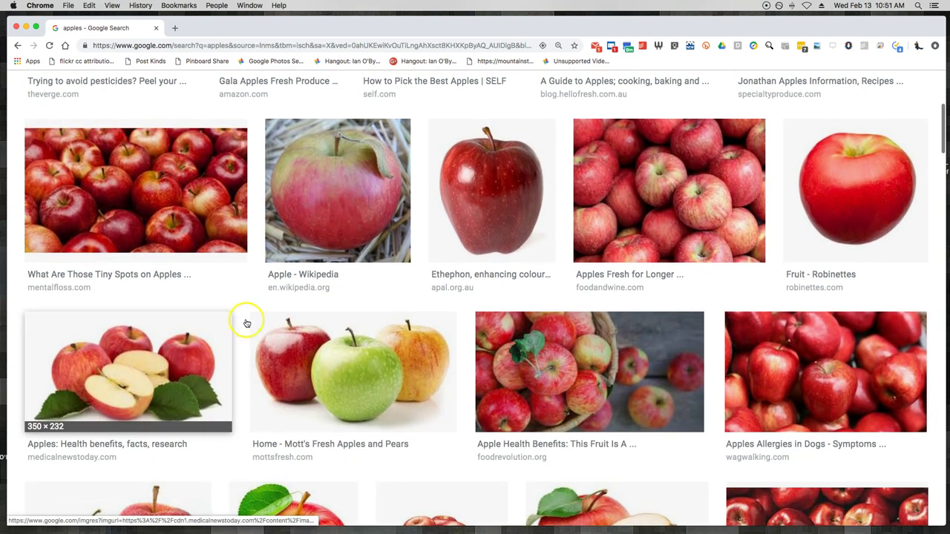
scroll(249, 302, down, 6)
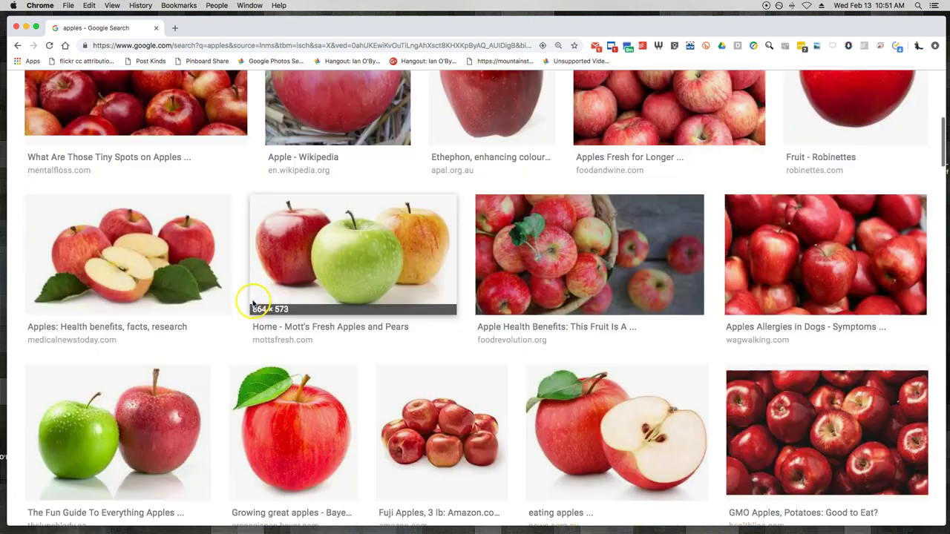
scroll(247, 305, up, 15)
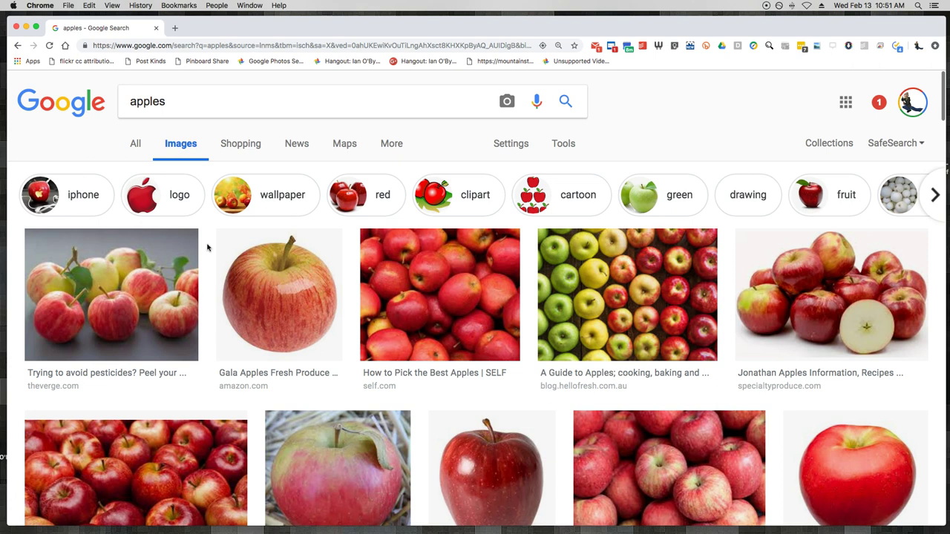
click(202, 215)
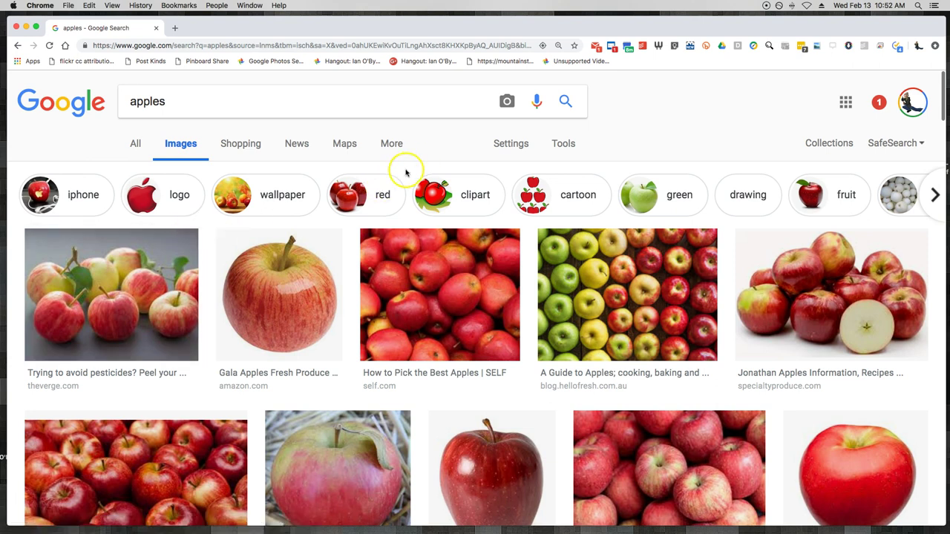
- Filter the apple images by usage rights to "Labeled for reuse" and look through the filtered results
click(563, 144)
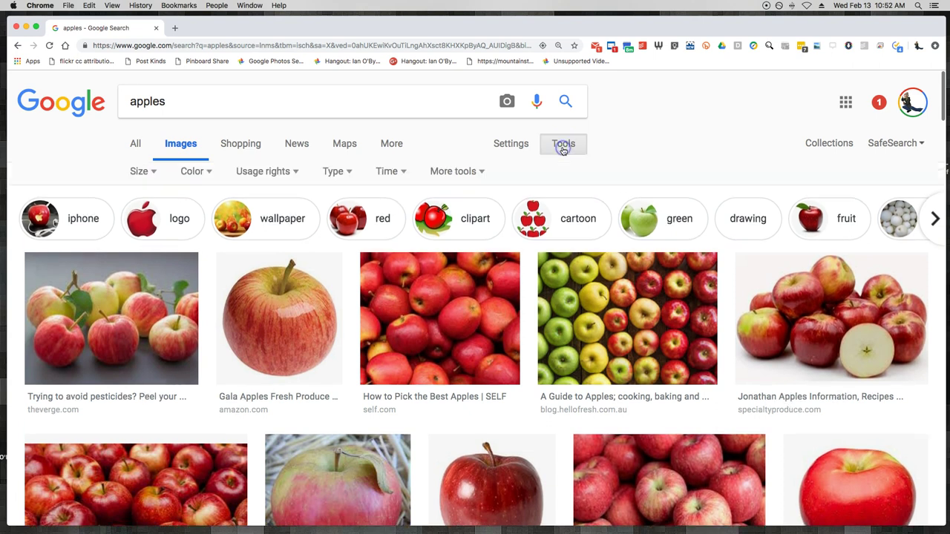
click(275, 173)
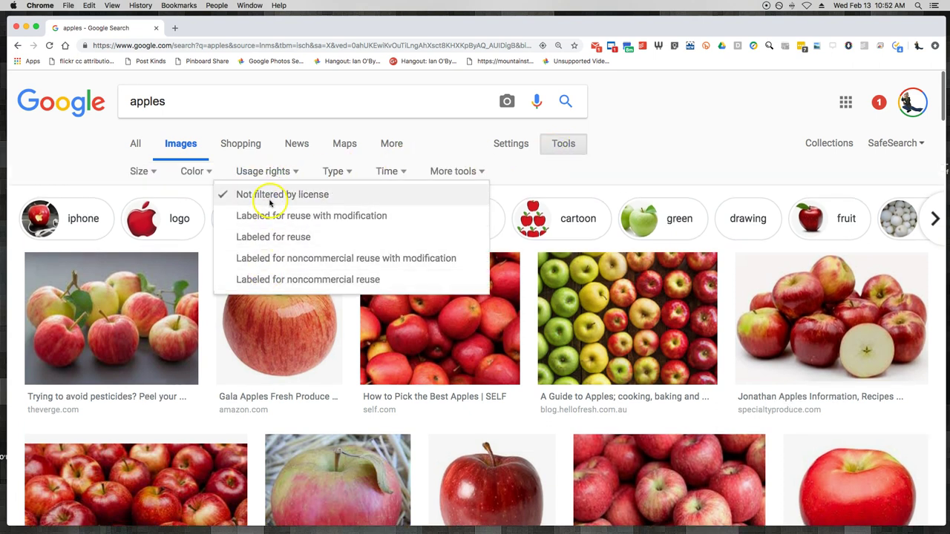
click(267, 239)
click(267, 239)
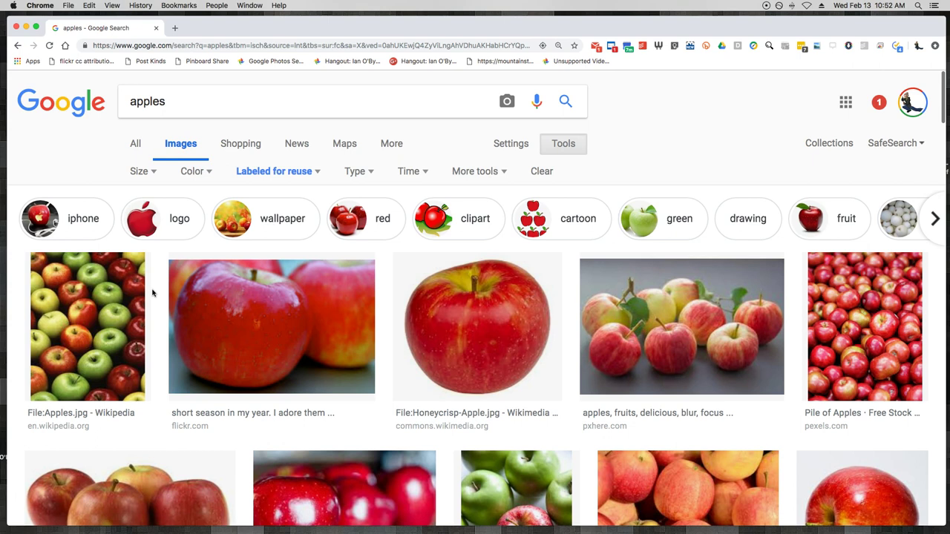
scroll(151, 295, down, 3)
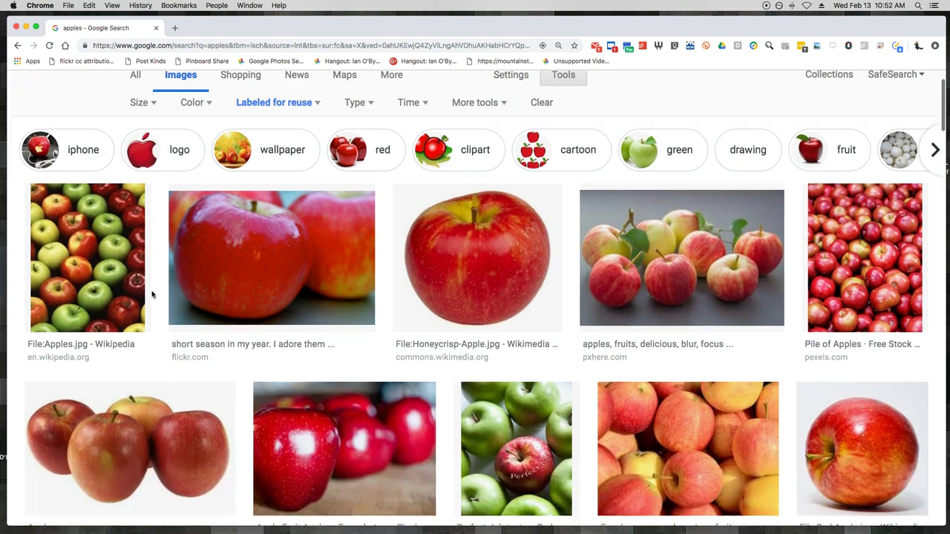
scroll(460, 332, down, 6)
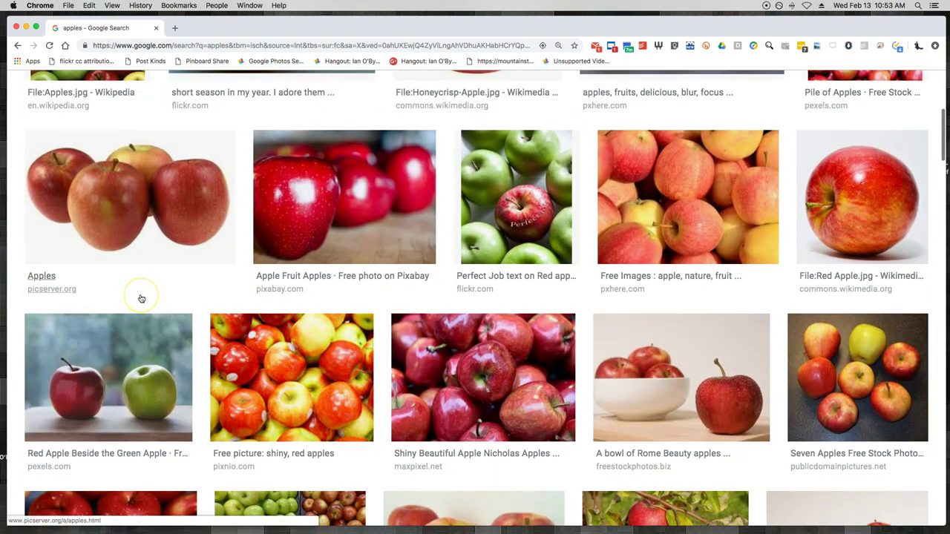
scroll(141, 298, up, 9)
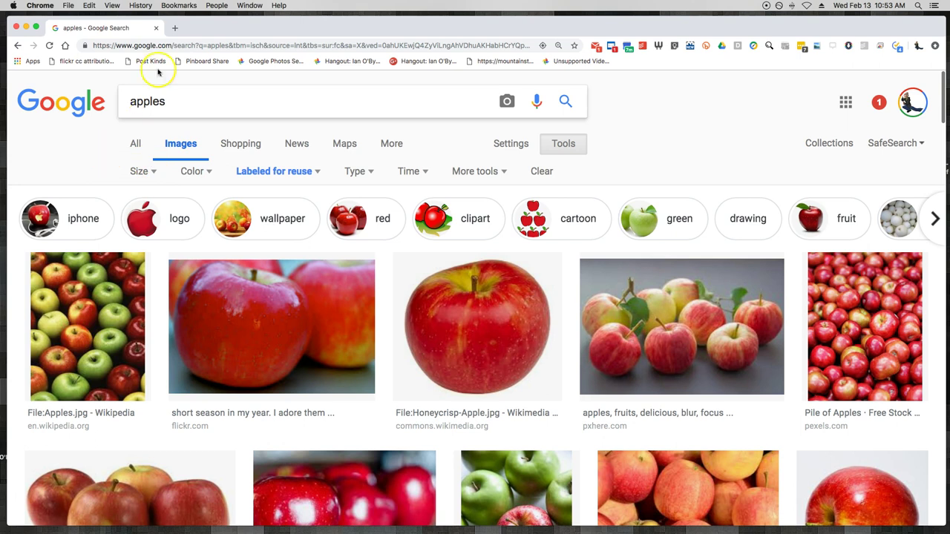
- Open unsplash.com and zoom the page in two levels
click(172, 45)
text(unsp)
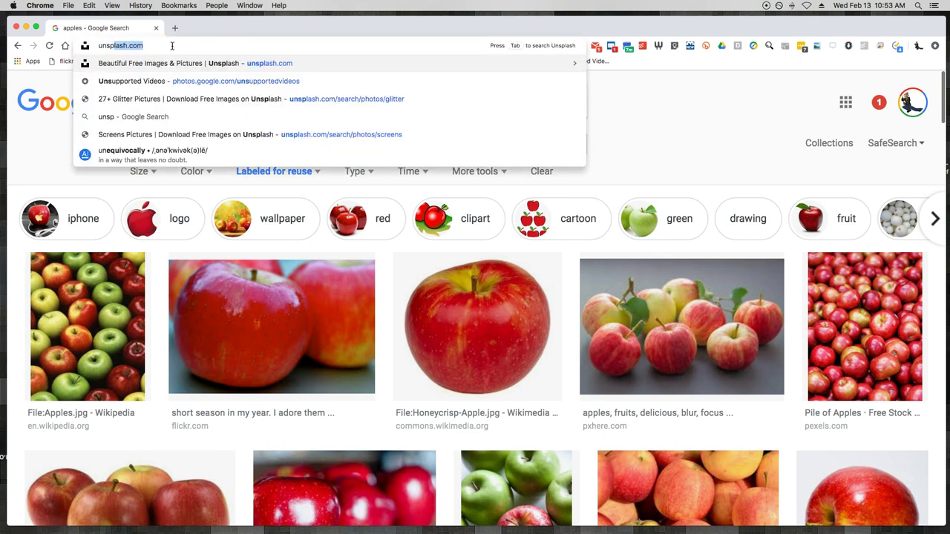
key(Return)
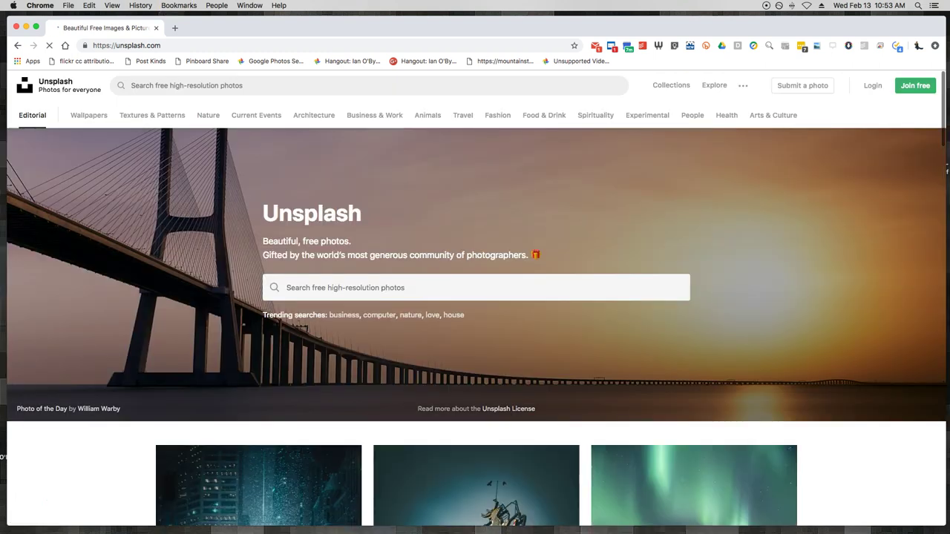
click(116, 4)
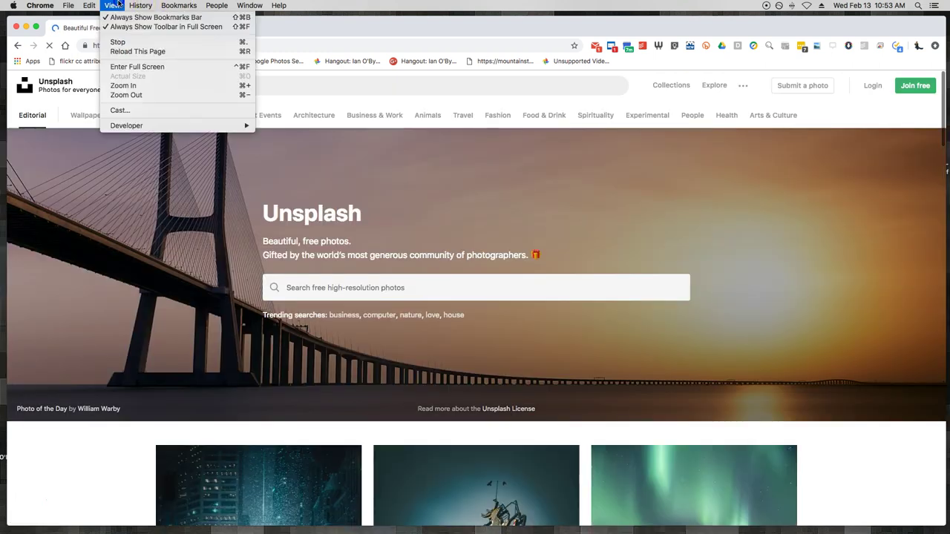
click(124, 85)
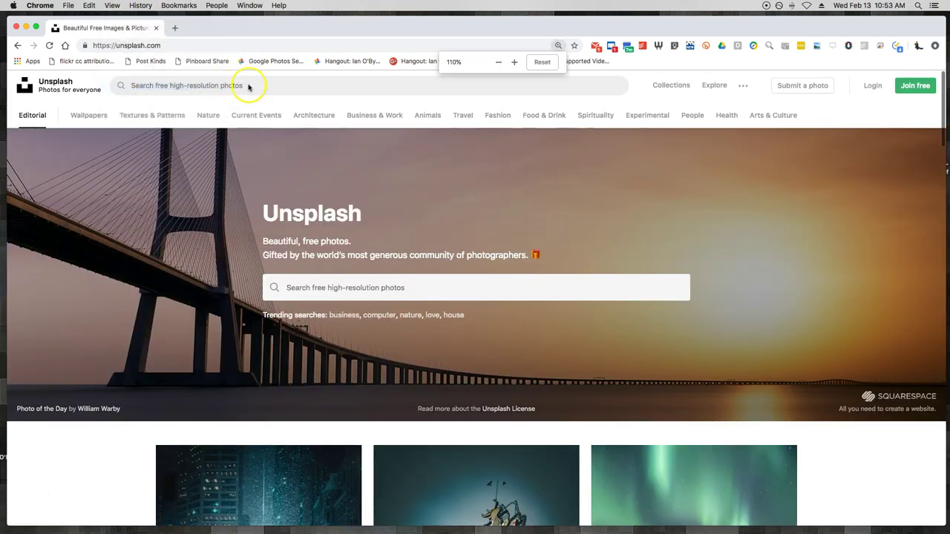
click(514, 62)
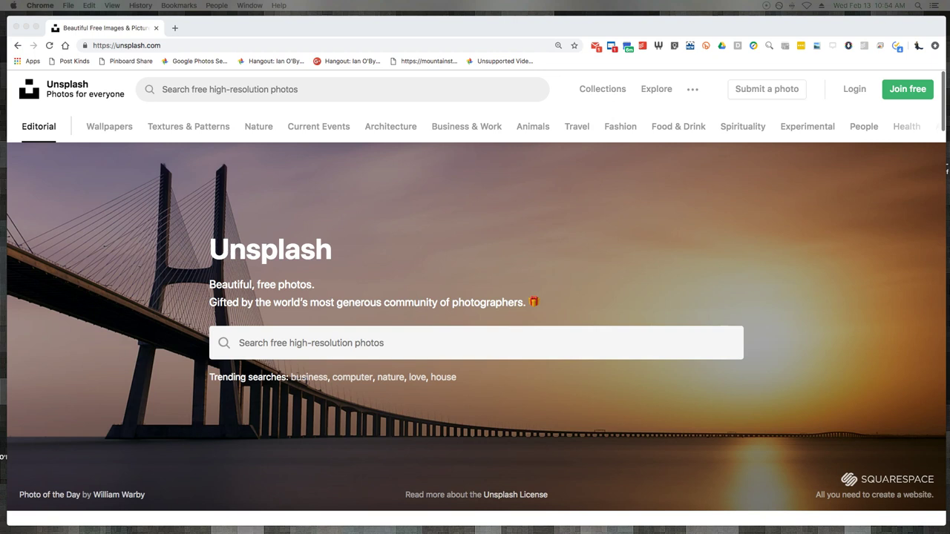
- Search Unsplash for "apple", check the Unsplash License page in a separate tab and return to the photo results
click(373, 343)
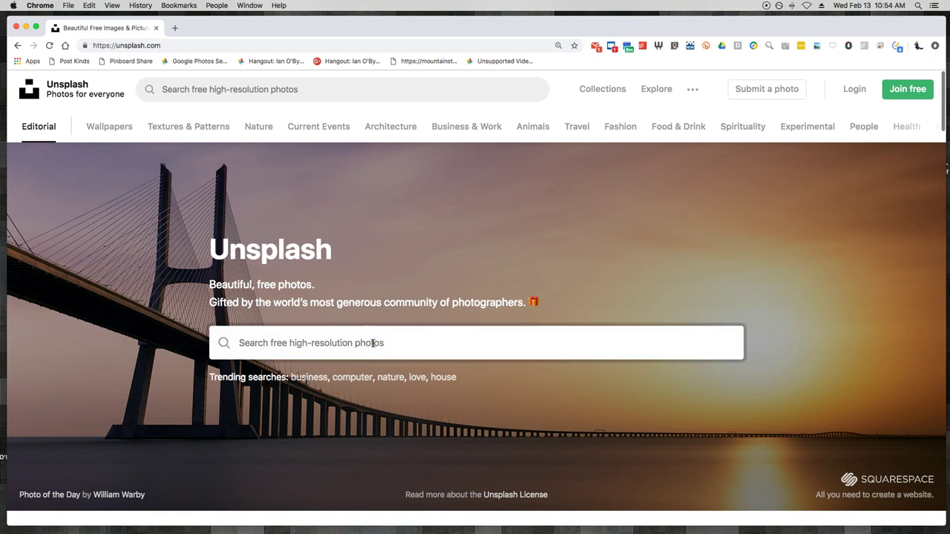
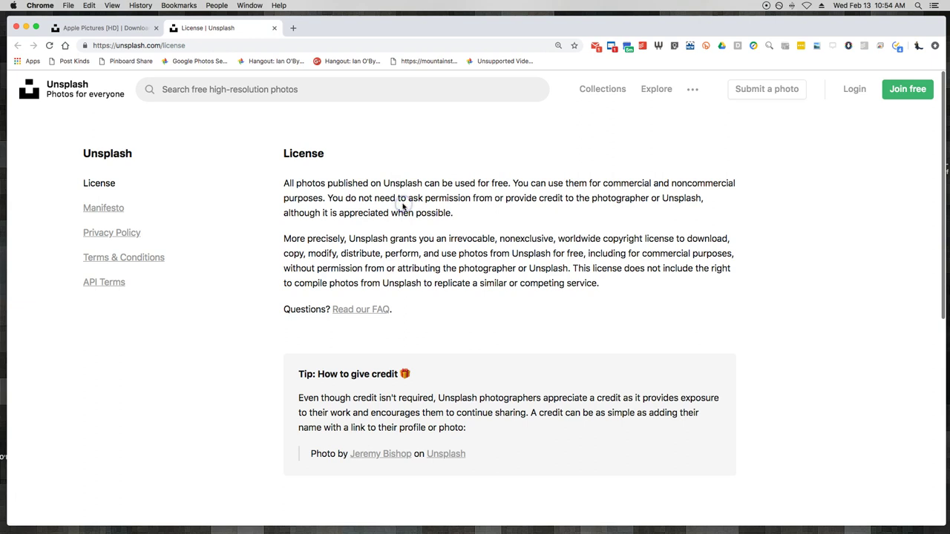
click(120, 24)
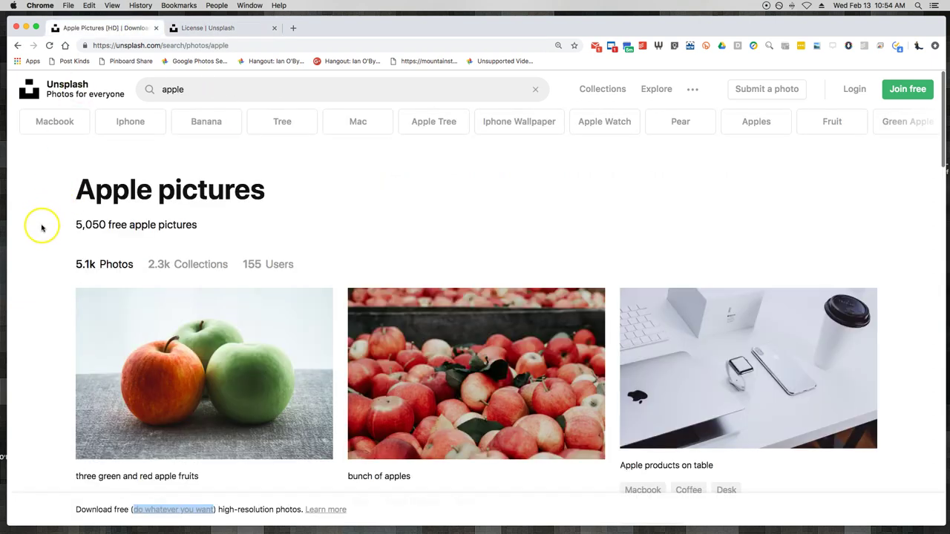
scroll(38, 223, down, 3)
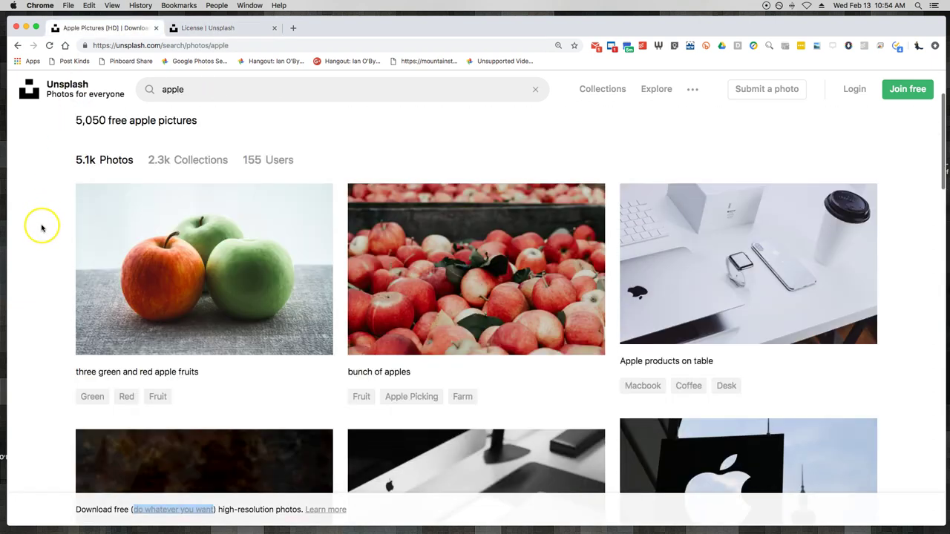
- Open the photo of three green and red apples, download it for free and dismiss the mail notification
click(208, 242)
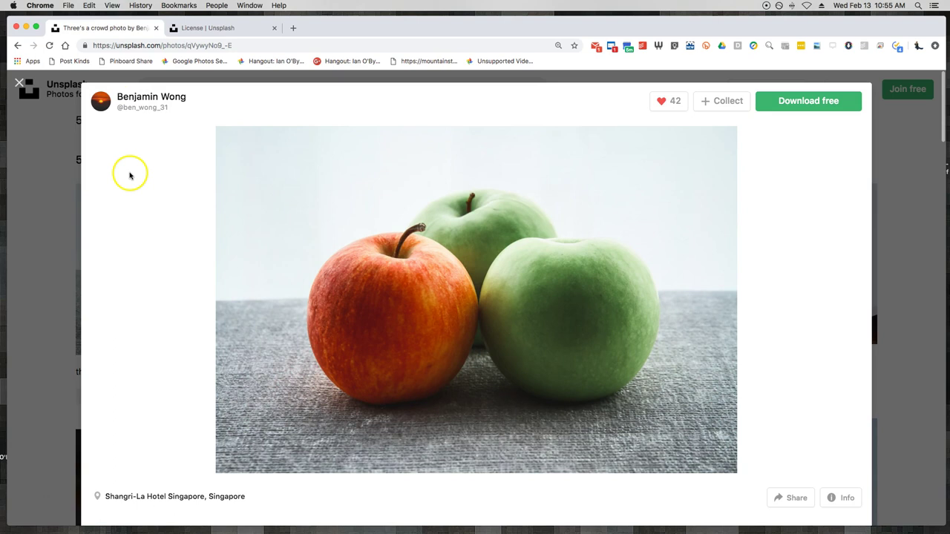
scroll(165, 331, down, 5)
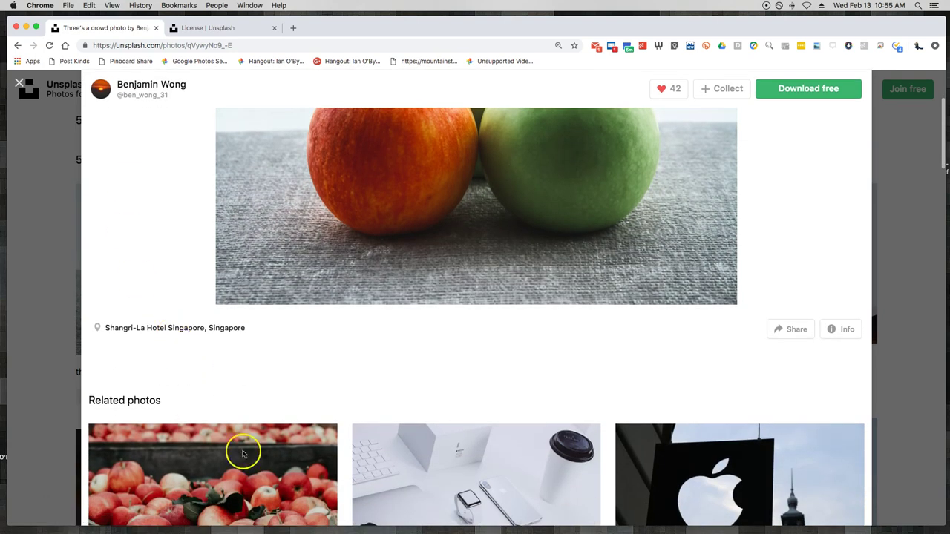
scroll(354, 458, up, 5)
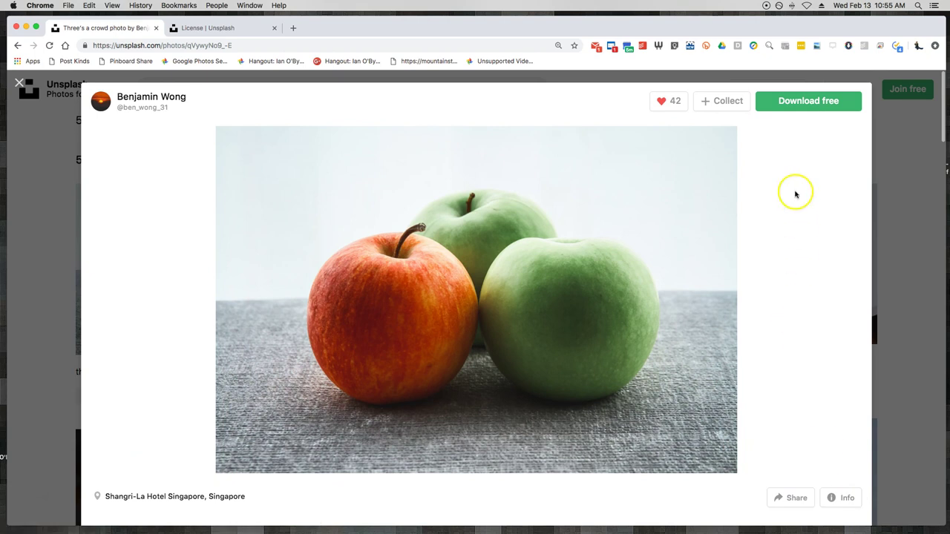
click(797, 100)
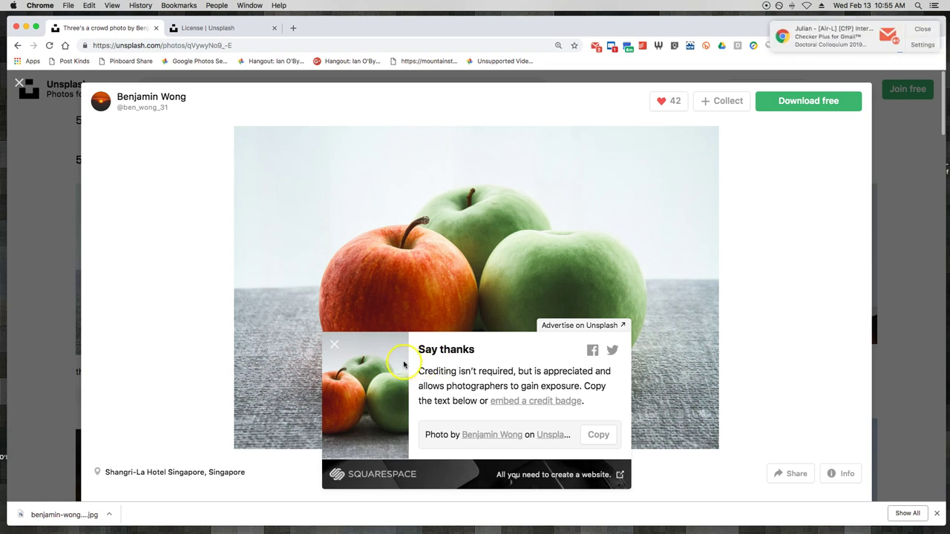
click(922, 29)
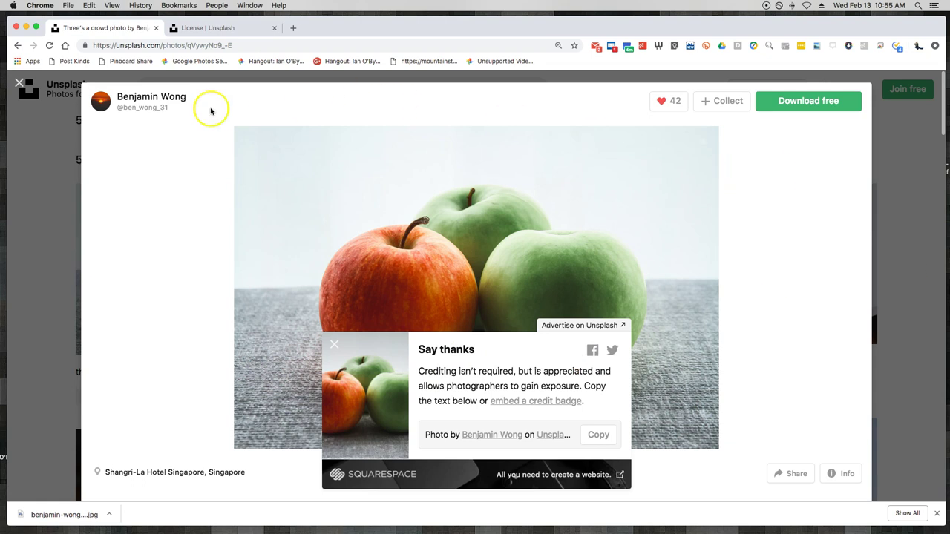
- Go to flickr.com in the current tab and search its photos for "apples"
click(163, 48)
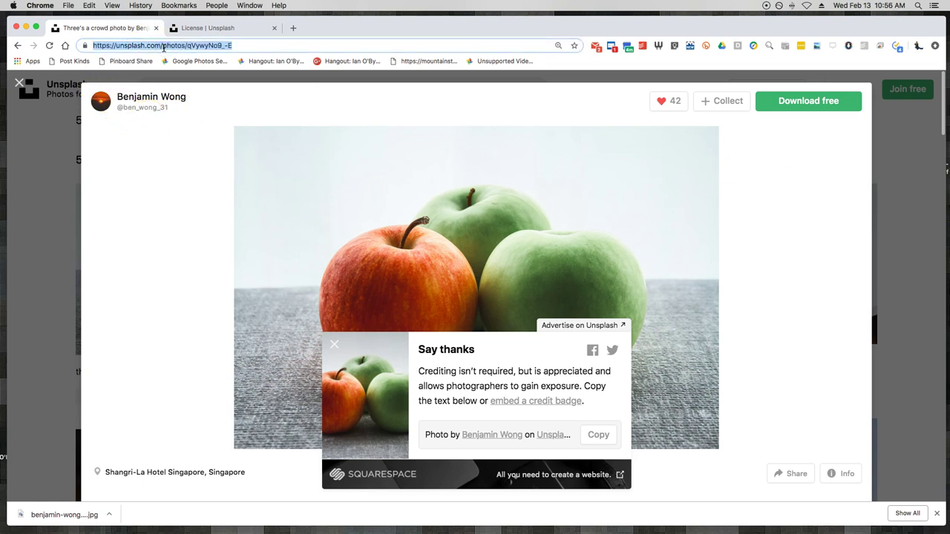
text(flick)
key(Return)
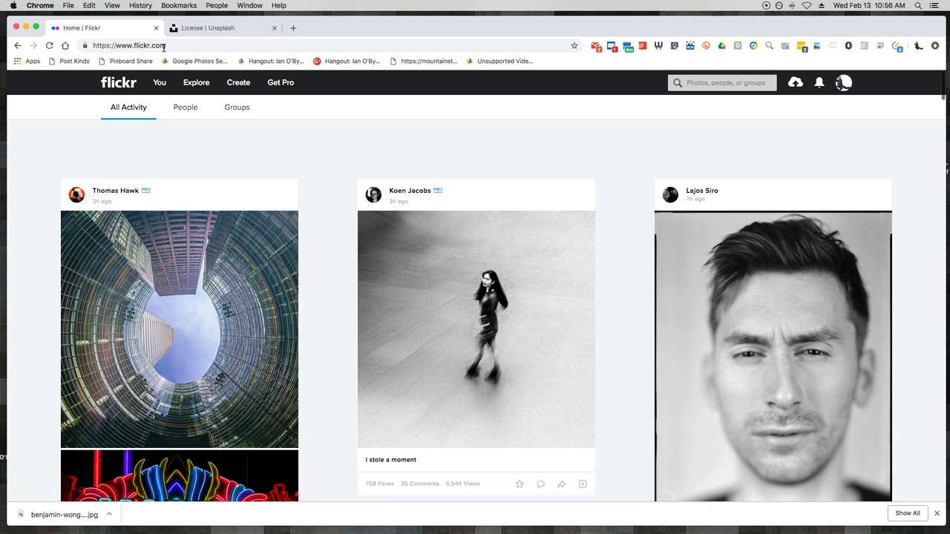
click(701, 84)
text(apples)
key(Return)
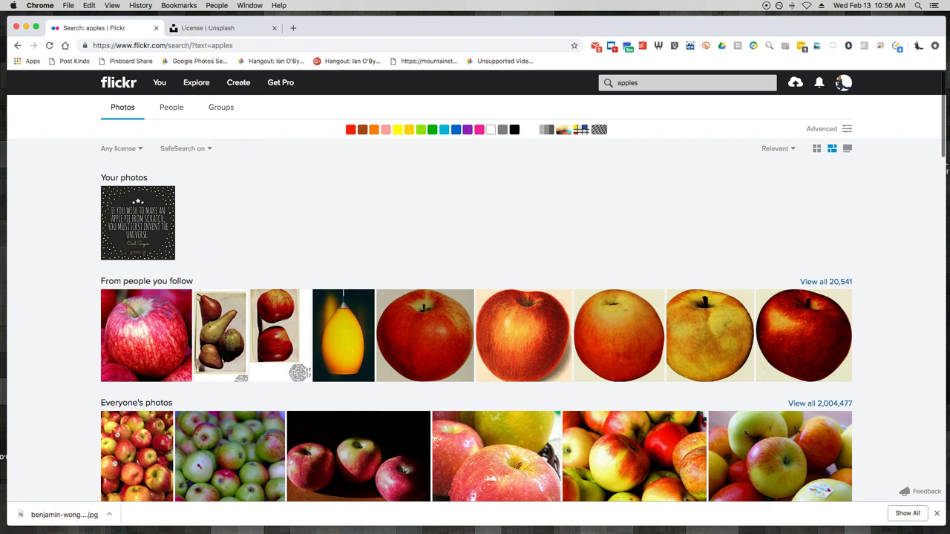
- Enlarge the results page and filter the apple photos by the "All creative commons" license
click(112, 6)
click(128, 87)
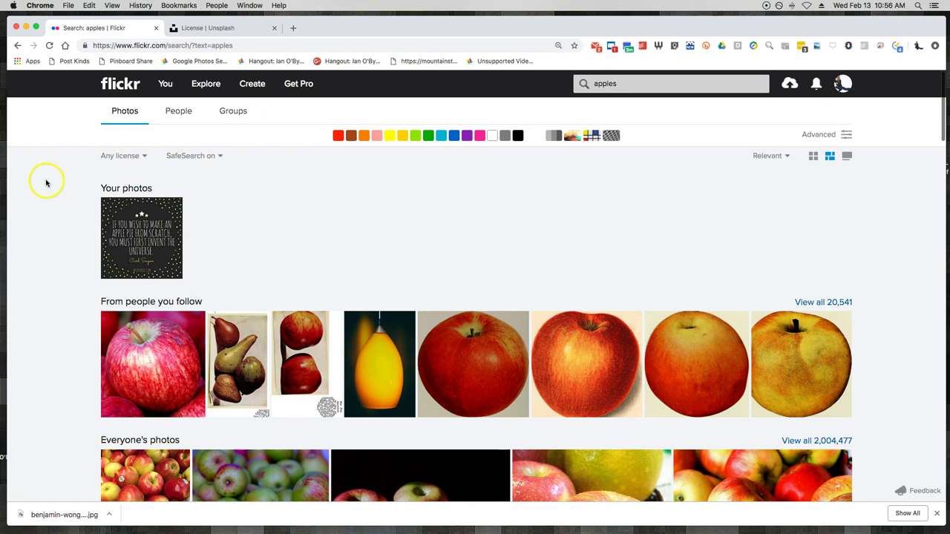
click(117, 156)
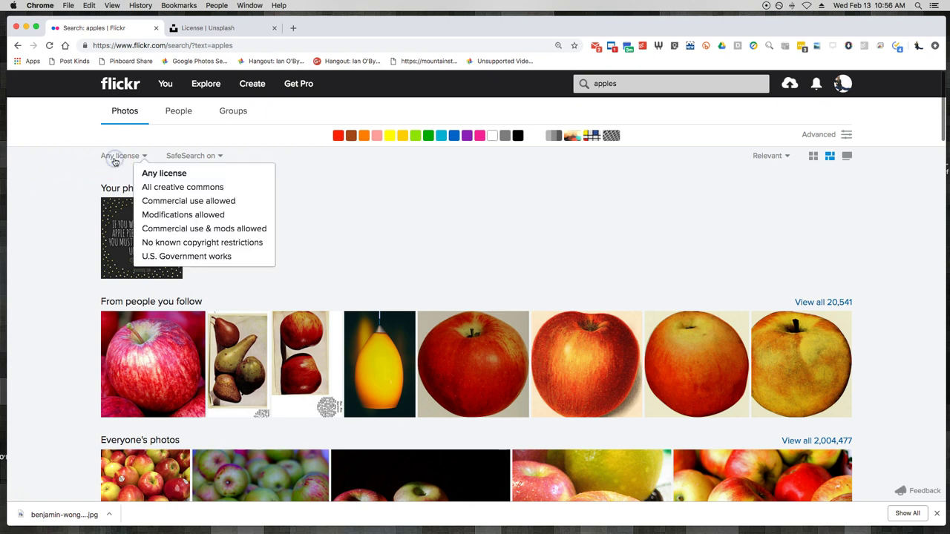
click(152, 188)
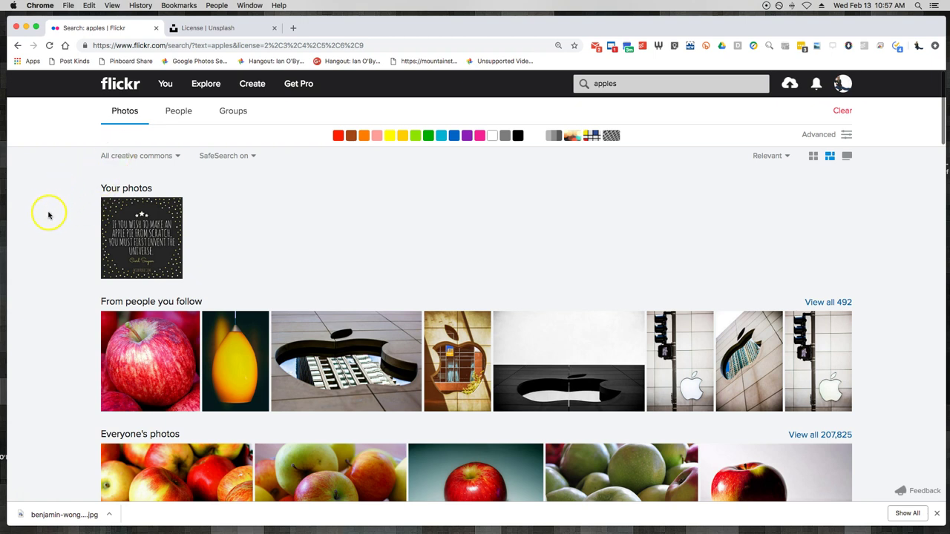
- Look through the Creative Commons results and open the first photo under "Everyone's photos"
scroll(47, 214, down, 2)
scroll(49, 216, down, 2)
scroll(47, 223, down, 3)
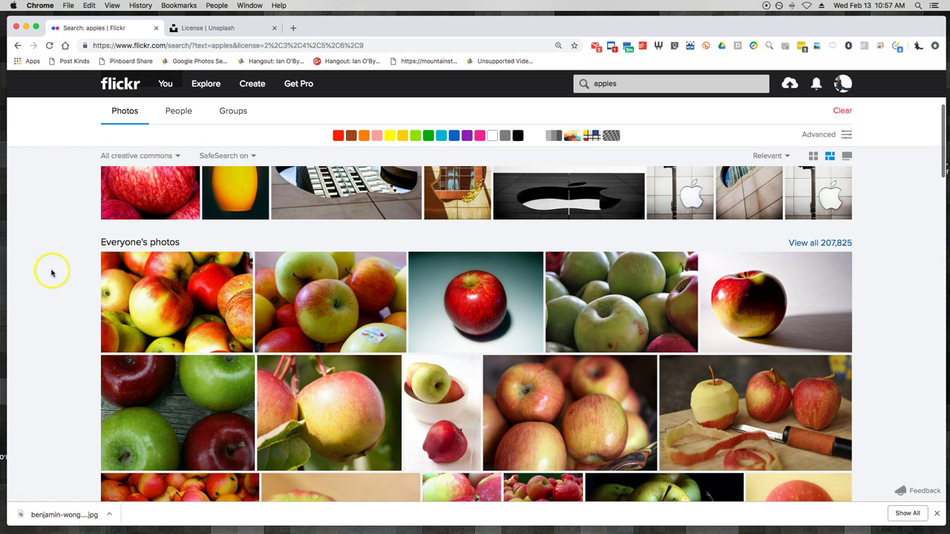
scroll(52, 272, up, 1)
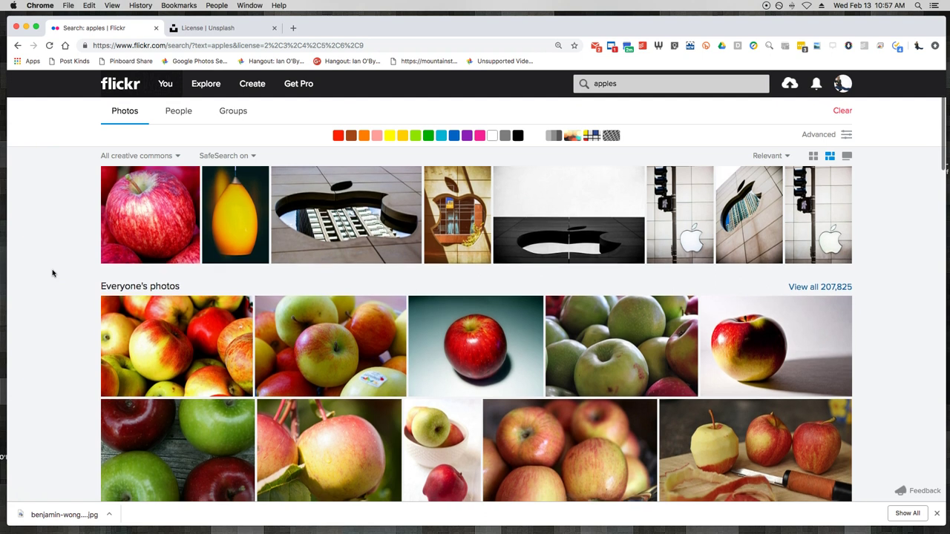
scroll(52, 272, down, 1)
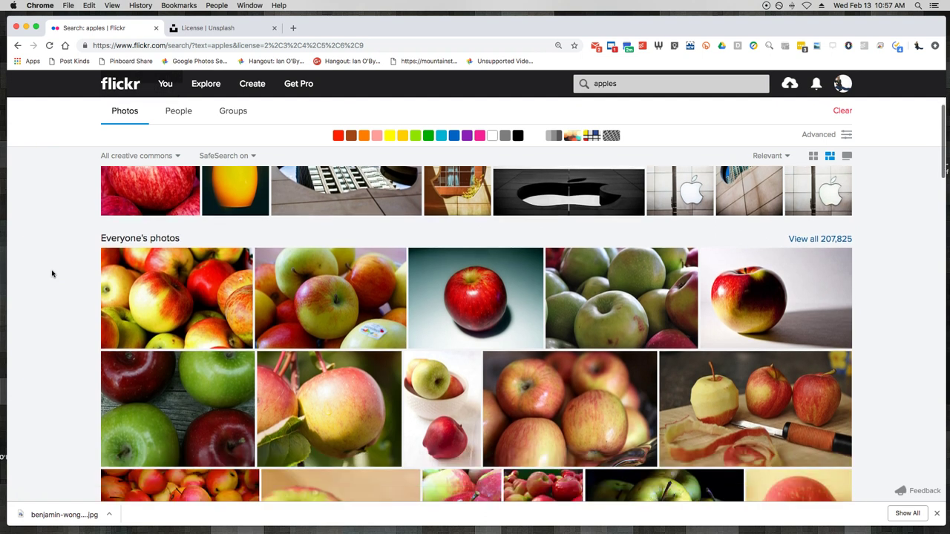
click(143, 273)
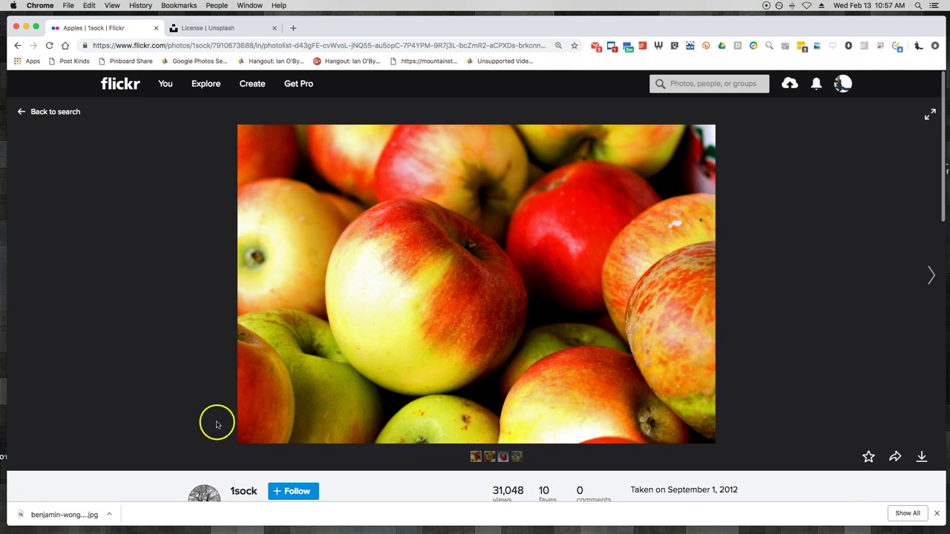
- Examine the apple photo's page, including its download option, photo details and license icons
scroll(214, 422, down, 3)
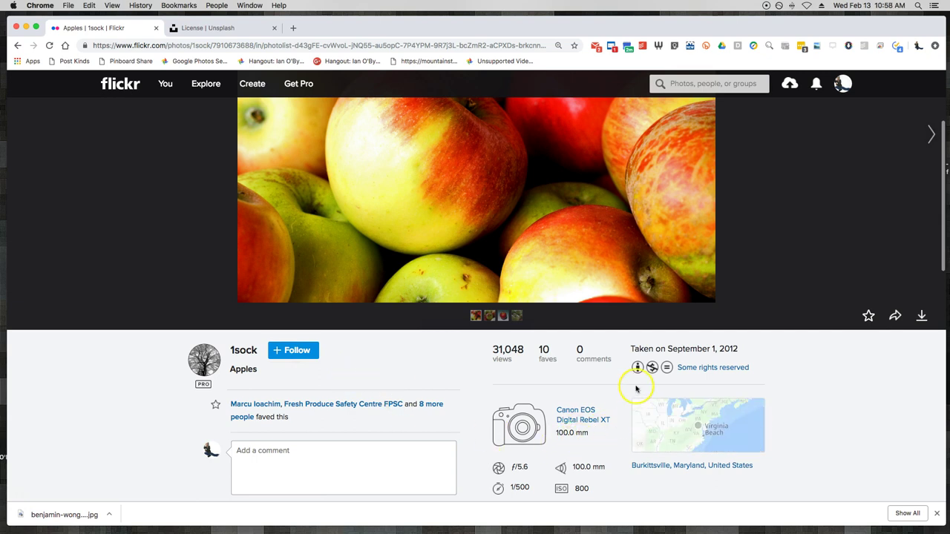
scroll(498, 350, down, 5)
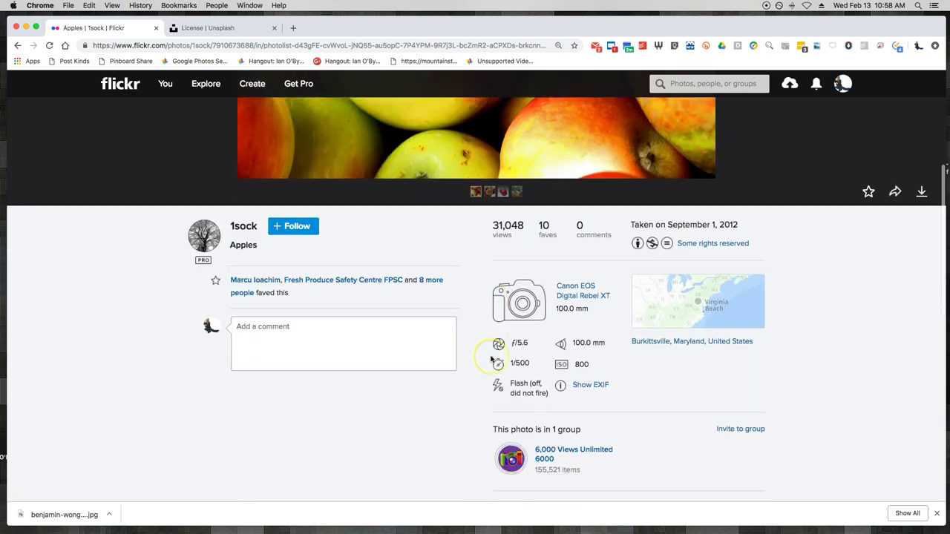
scroll(490, 359, up, 9)
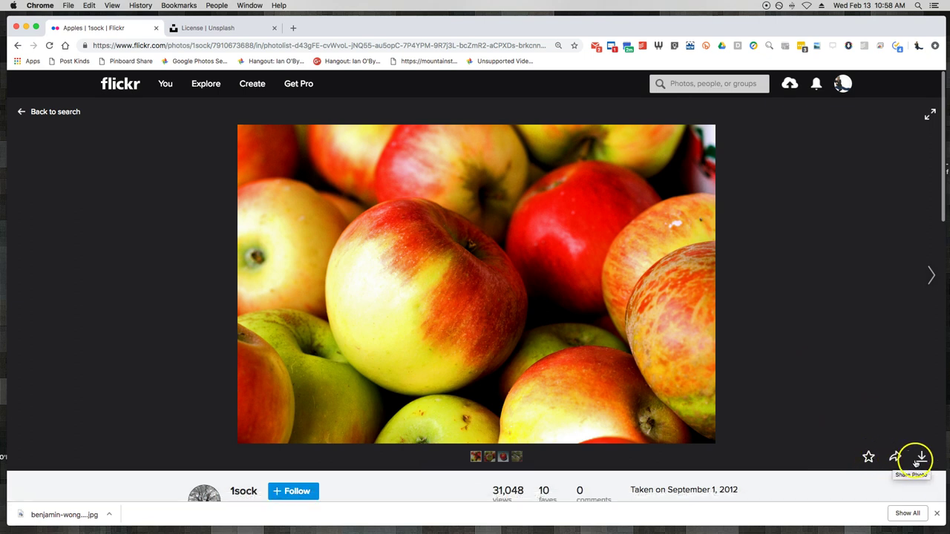
scroll(819, 428, down, 1)
scroll(819, 428, down, 5)
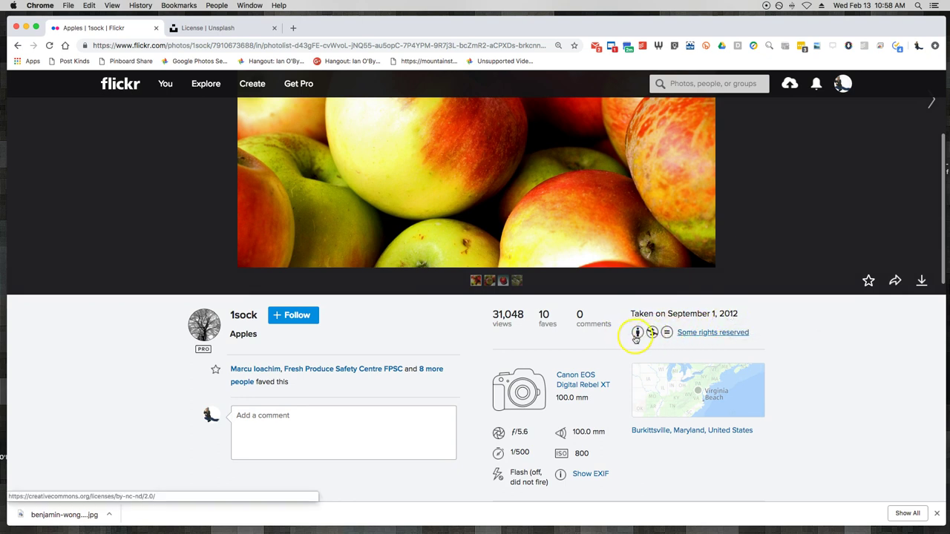
- Open the photo's "Some rights reserved" license in a new tab, closing the Unsplash License tab and the donation pop-up
right_click(686, 336)
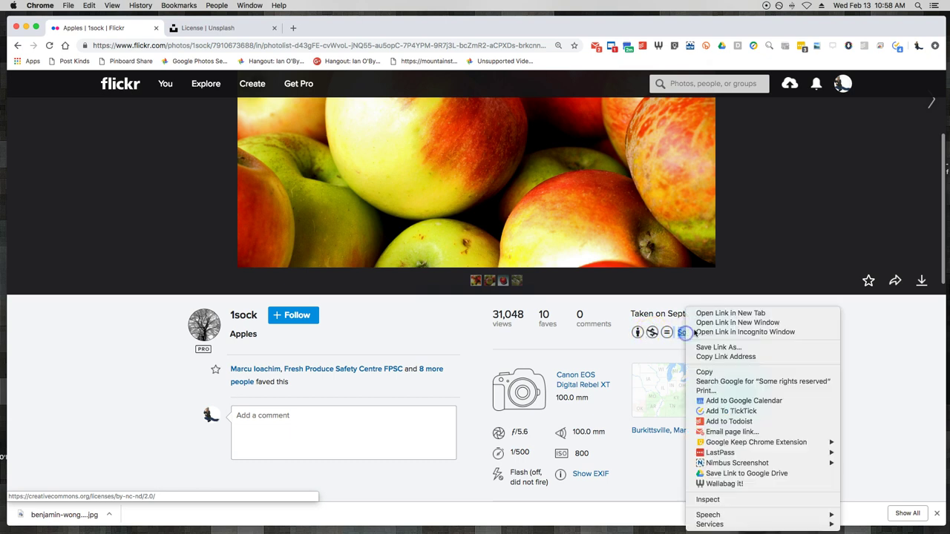
click(705, 310)
click(227, 27)
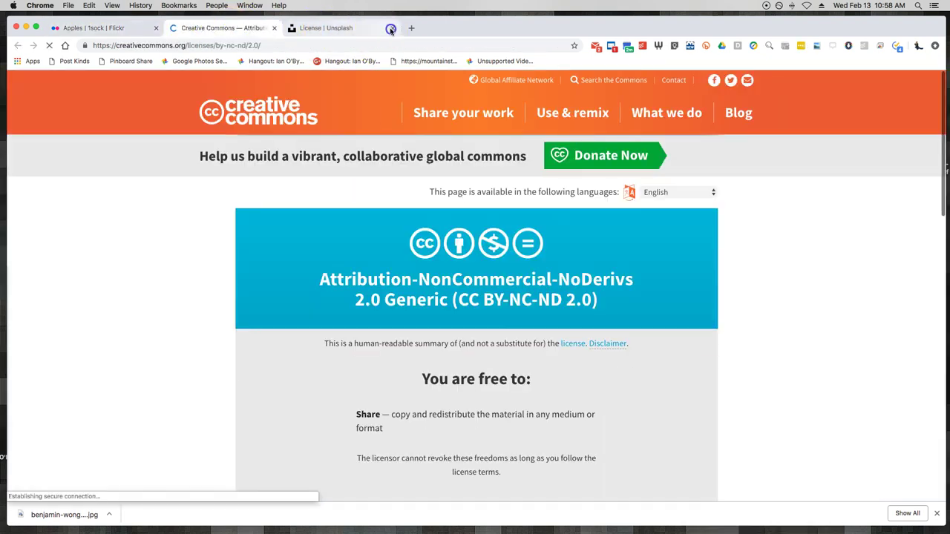
click(392, 28)
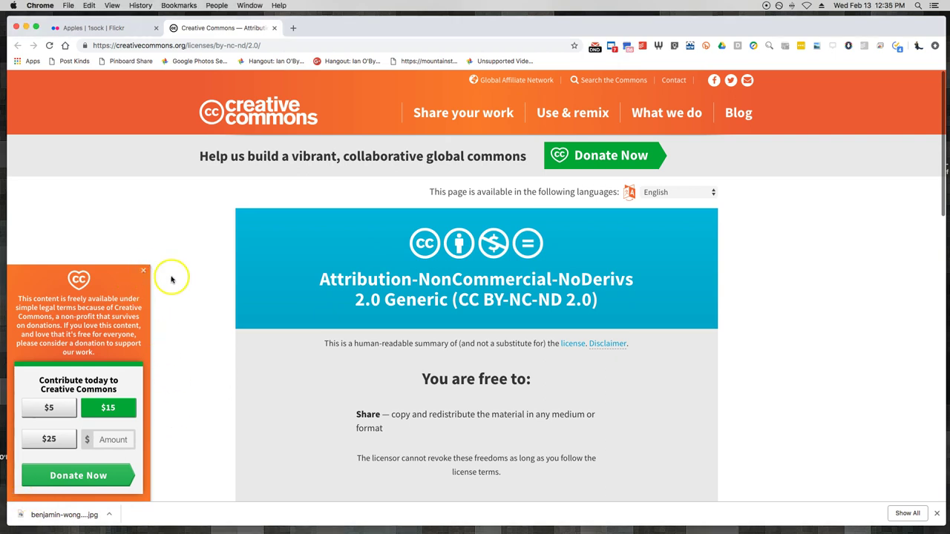
click(143, 270)
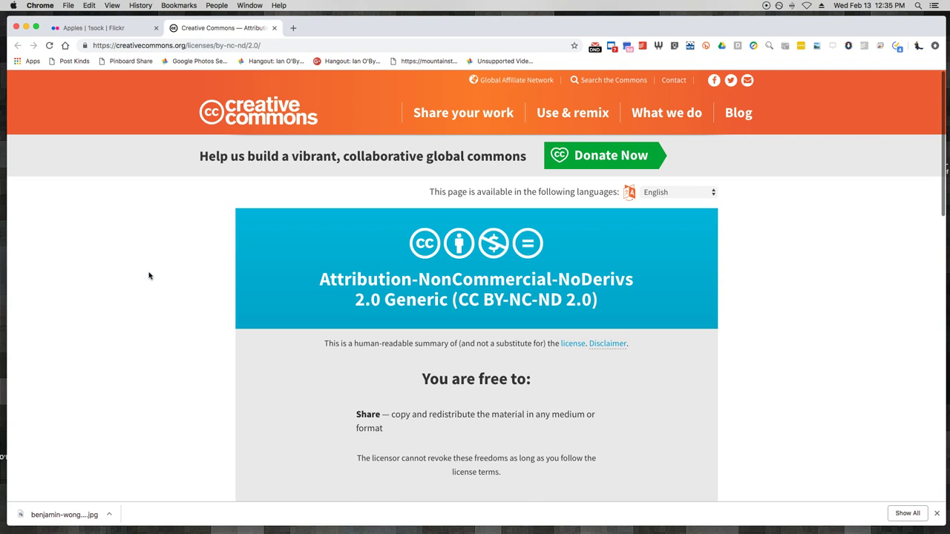
click(167, 280)
- Compare the Flickr photo's license icons with the Creative Commons license summary, ending on the photo page
click(104, 28)
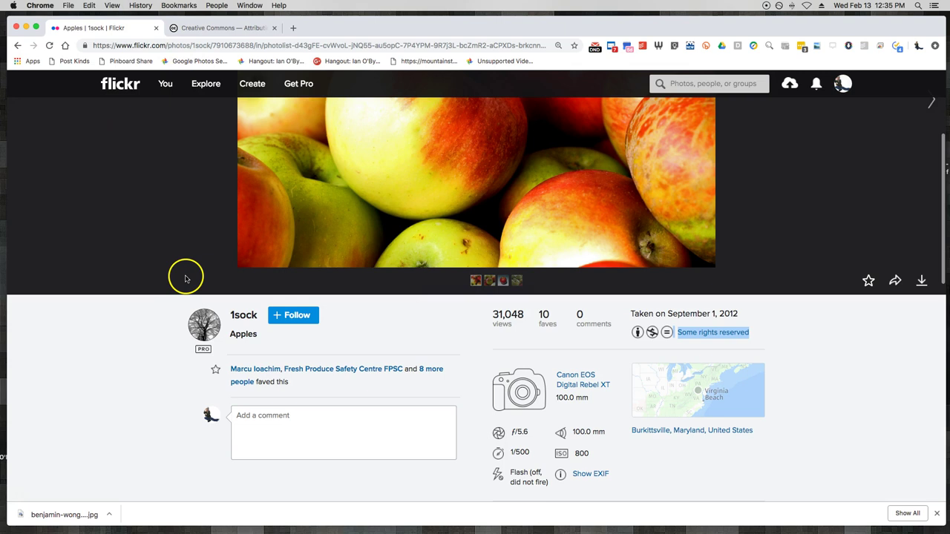
scroll(442, 234, up, 2)
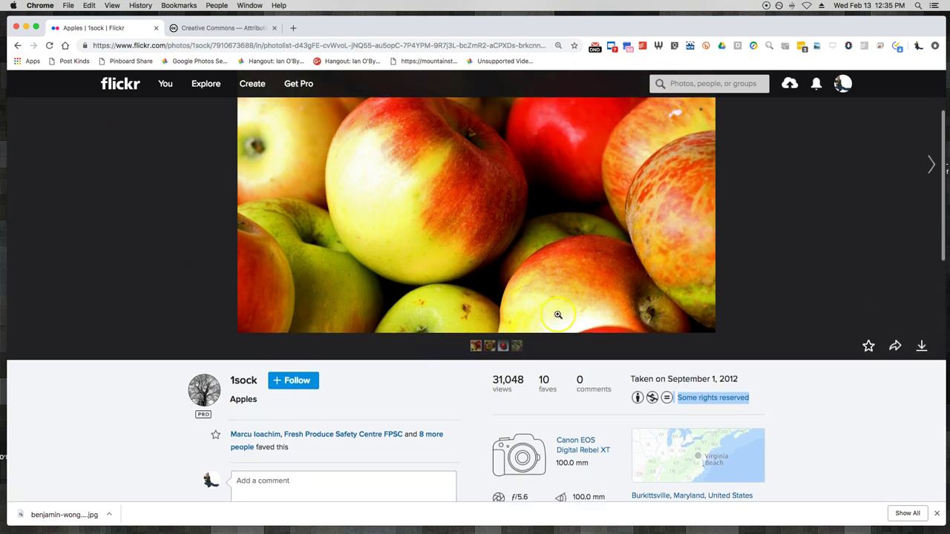
click(224, 27)
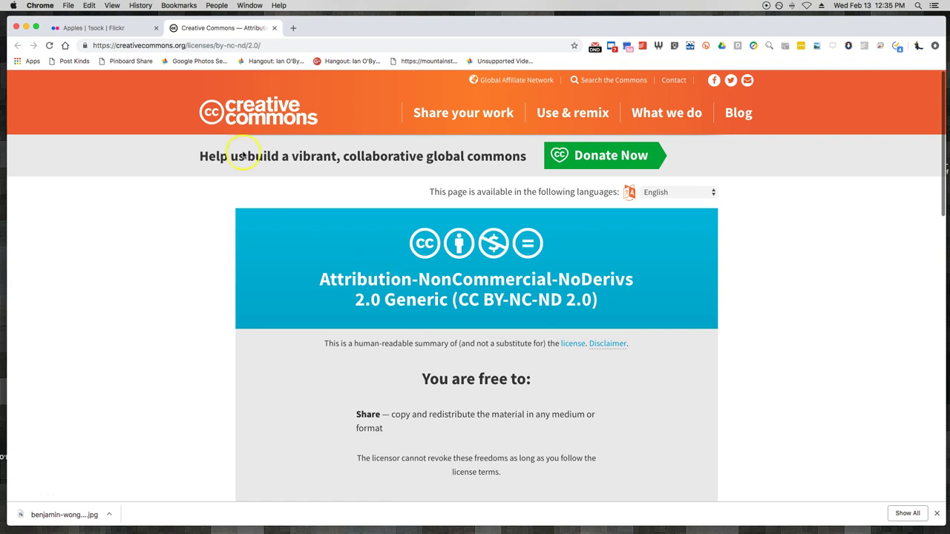
click(100, 27)
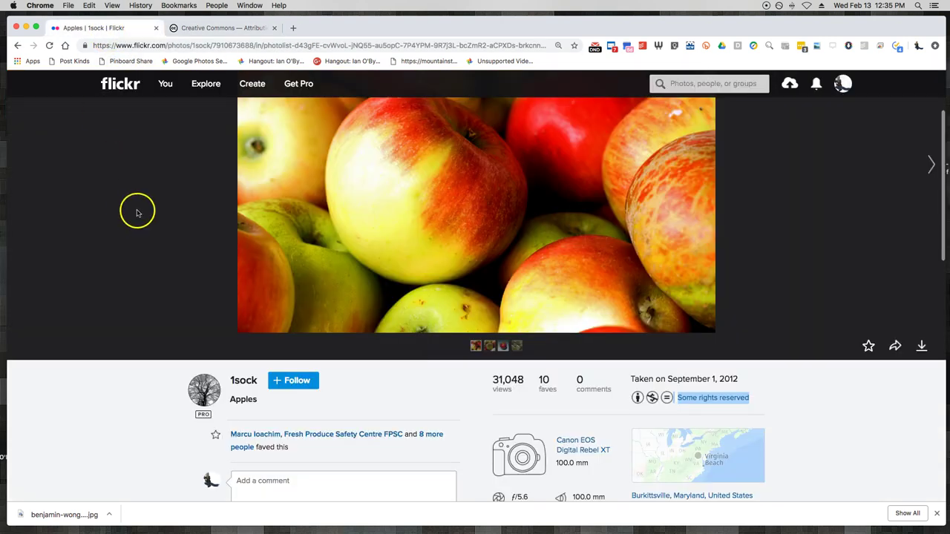
click(201, 30)
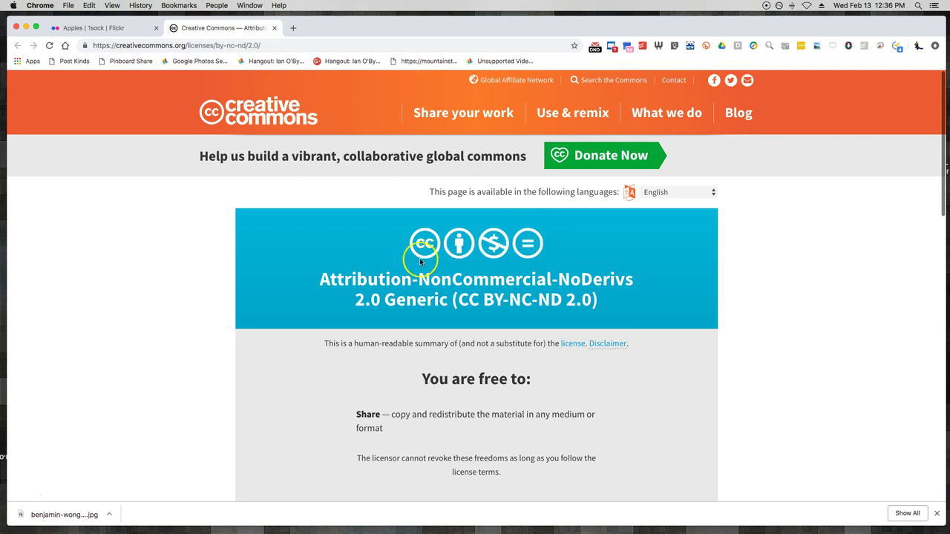
click(97, 30)
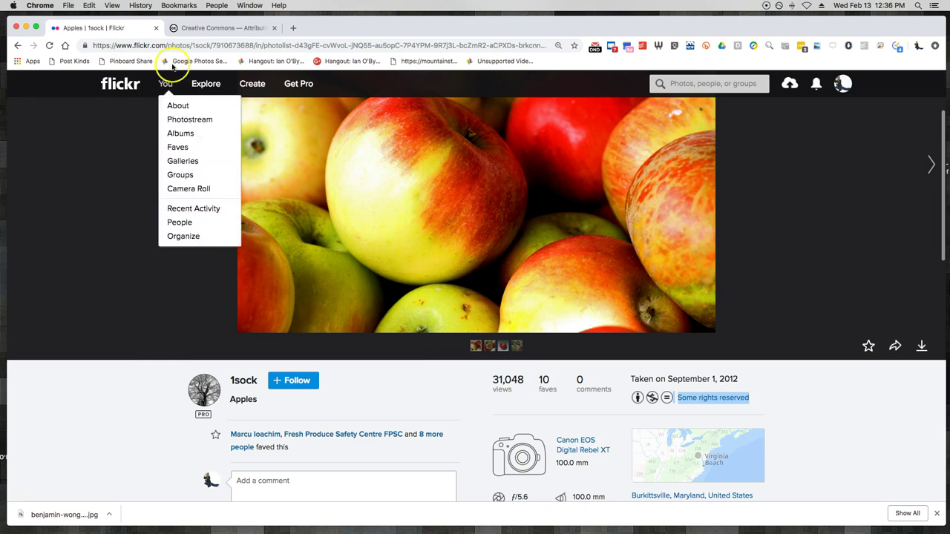
click(204, 28)
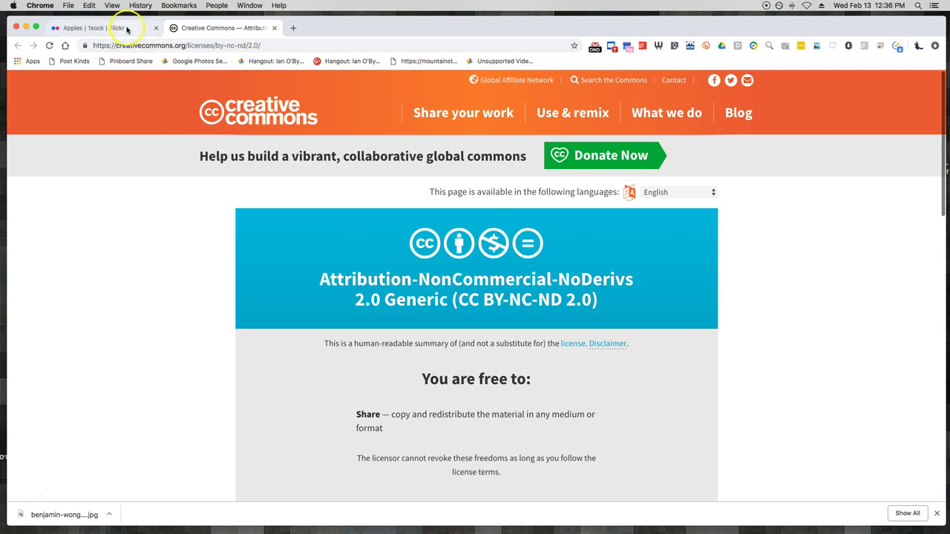
click(127, 28)
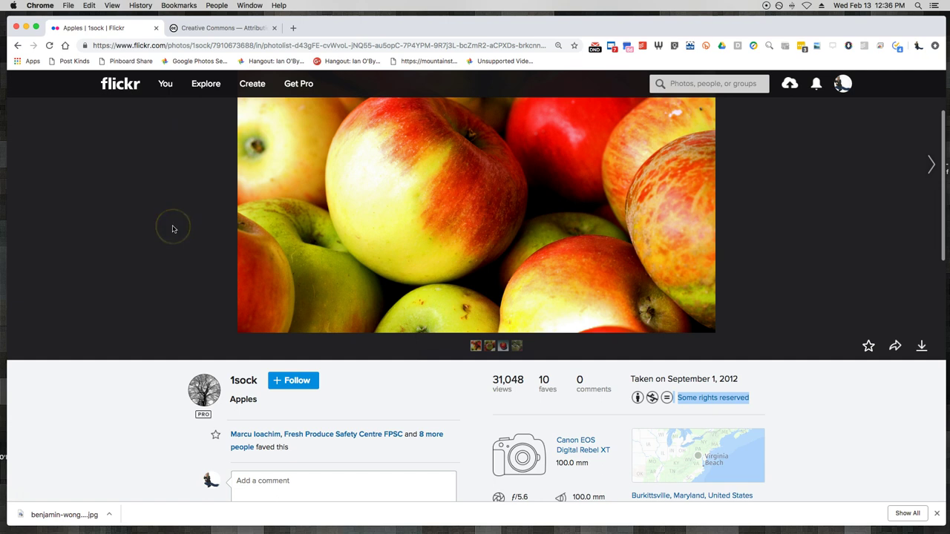
- Open unsplash.com in a new tab and search it for "apples"
scroll(172, 230, down, 3)
scroll(172, 230, up, 5)
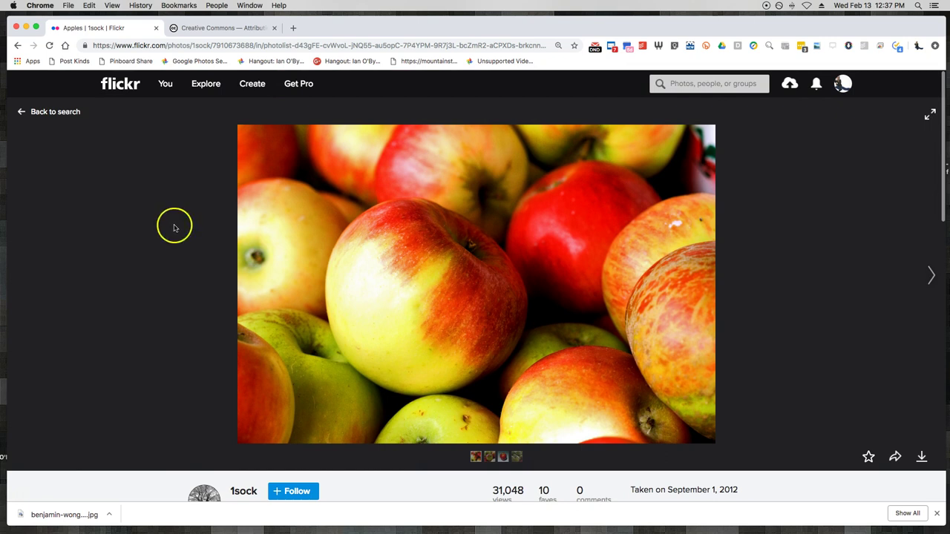
click(293, 27)
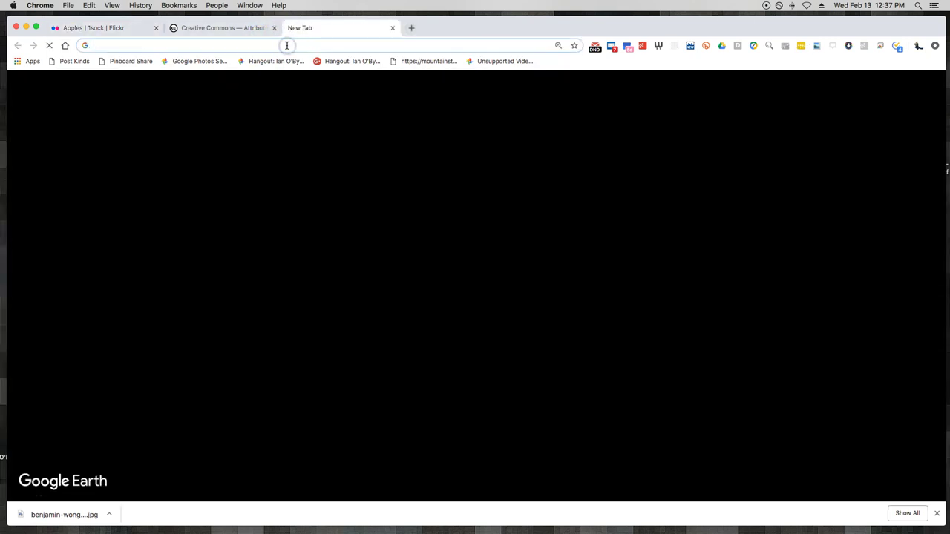
text(unsplash.com)
key(Return)
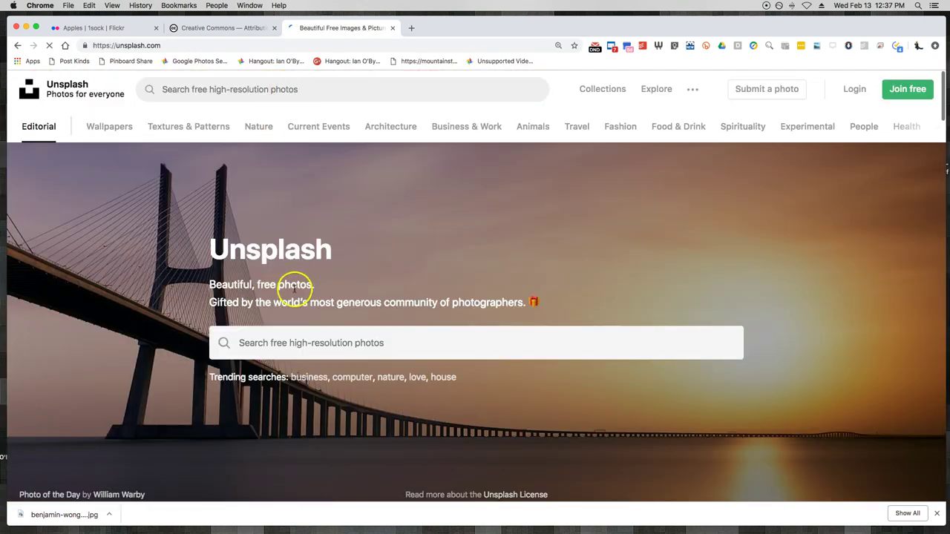
click(292, 342)
text(apple)
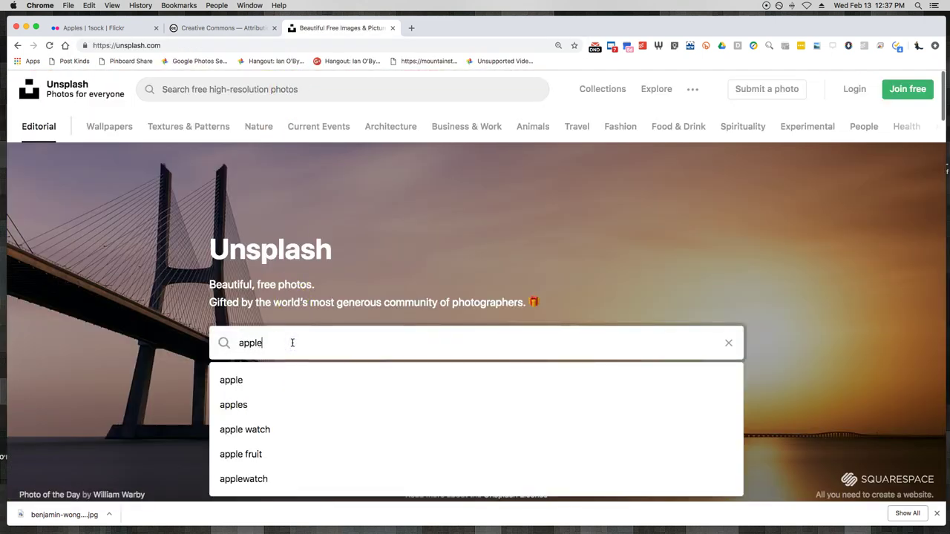
text(s)
key(Return)
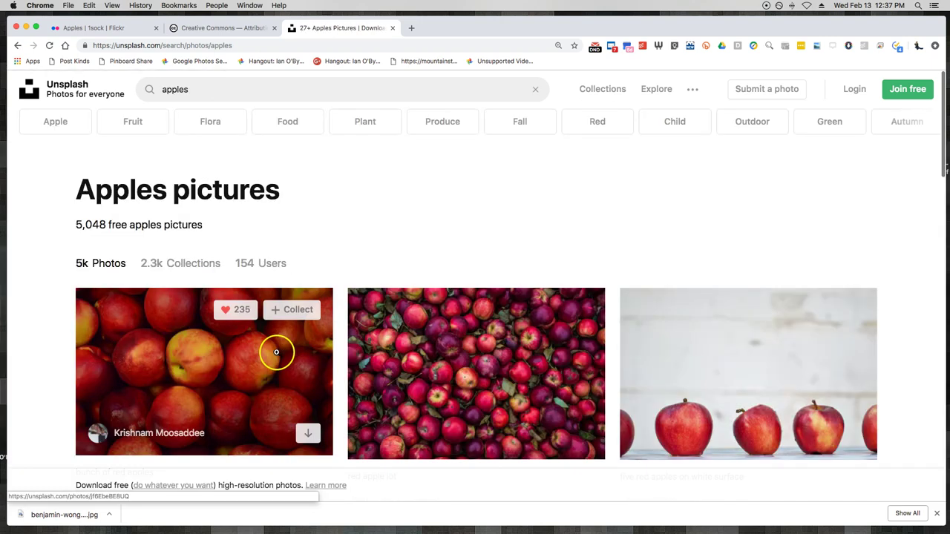
- Download the first photo in the apples results and copy its photographer credit line
click(276, 352)
click(787, 101)
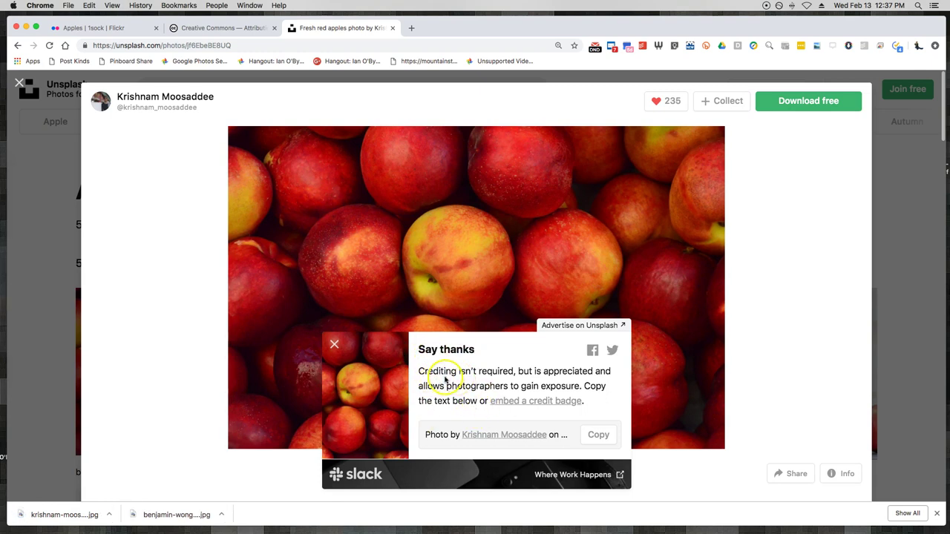
click(598, 437)
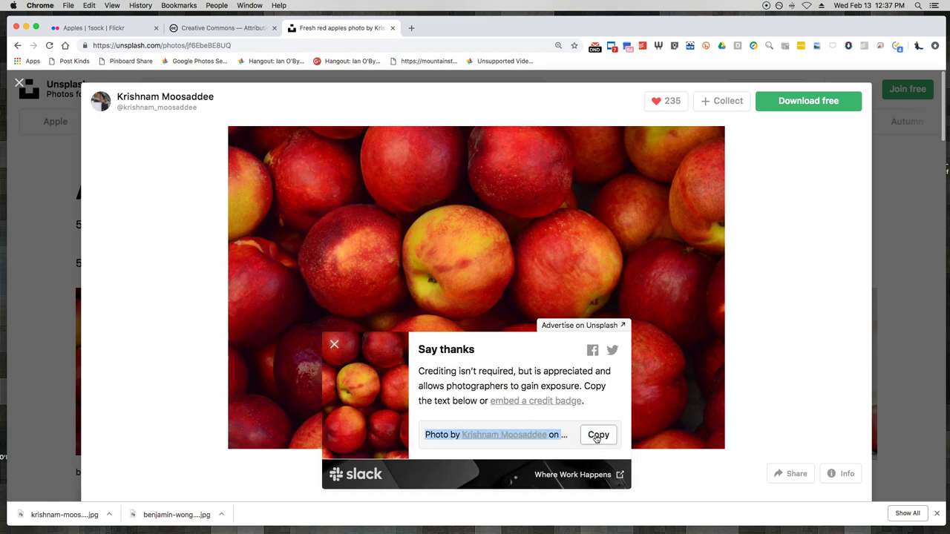
click(429, 434)
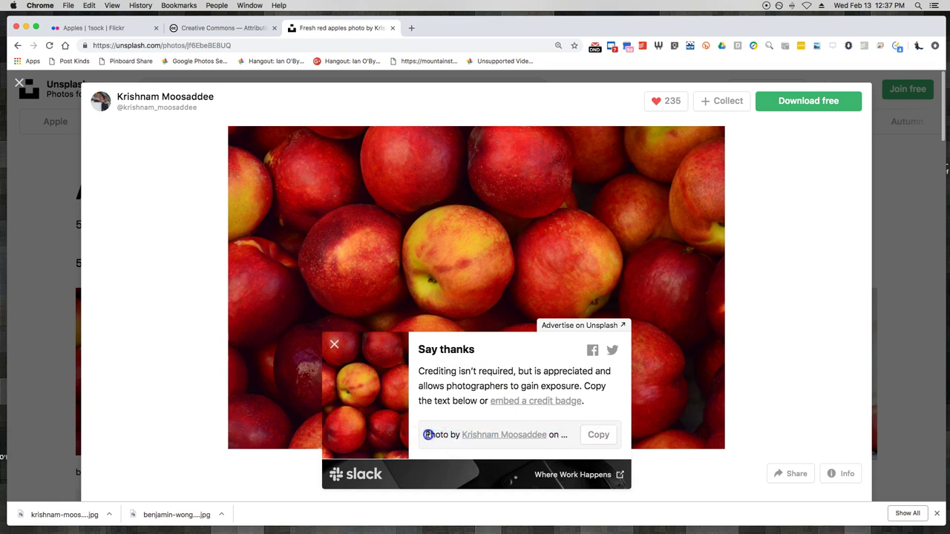
drag(428, 434, 555, 434)
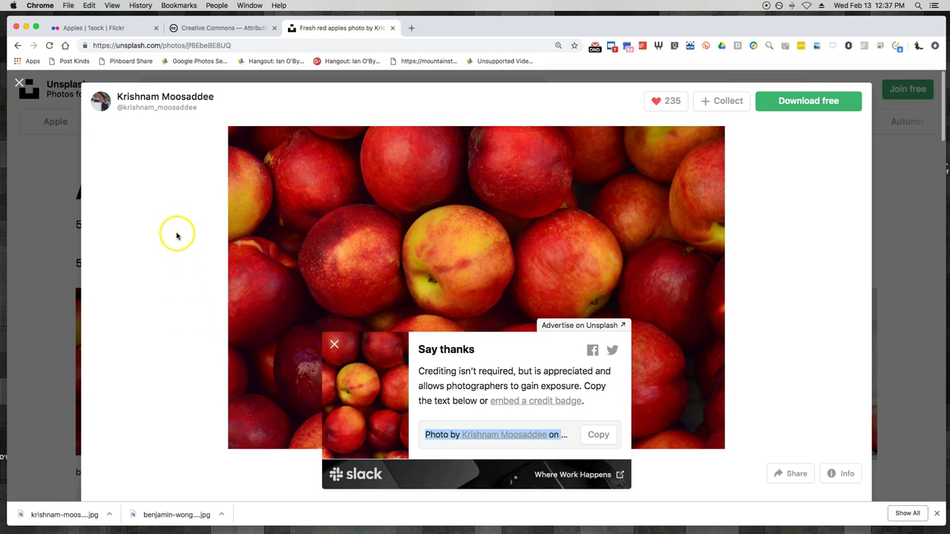
- Return to the Flickr apples photo and examine its web address, license icons and "Some rights reserved" notice
click(111, 27)
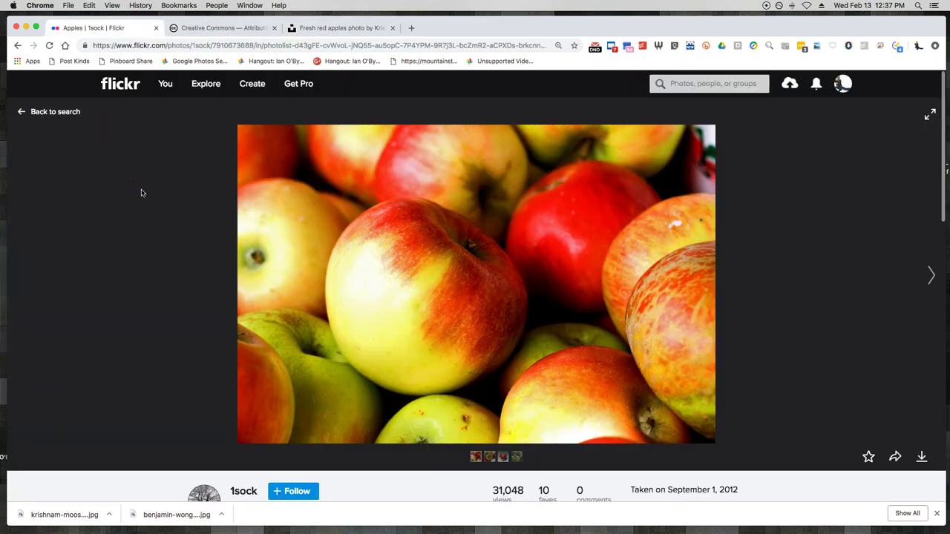
click(142, 202)
scroll(143, 202, down, 3)
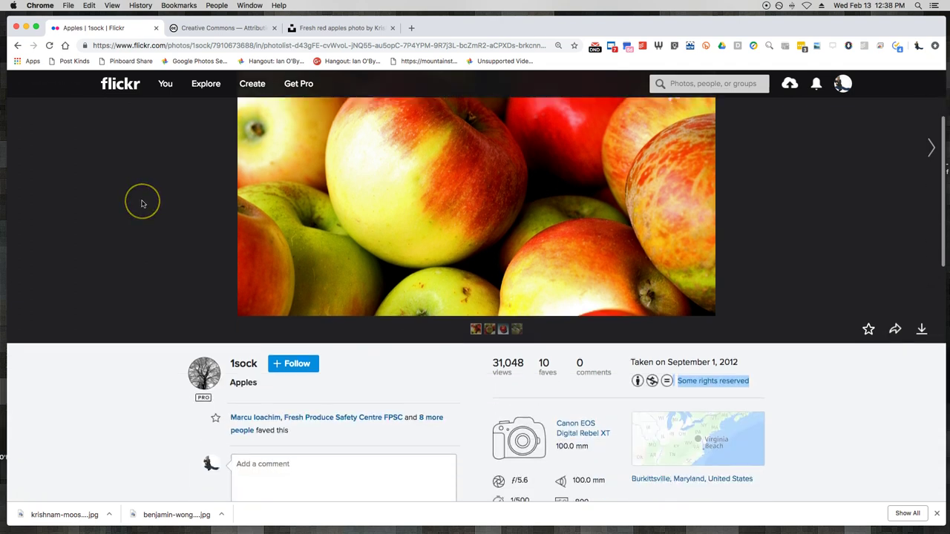
click(142, 203)
scroll(144, 204, up, 3)
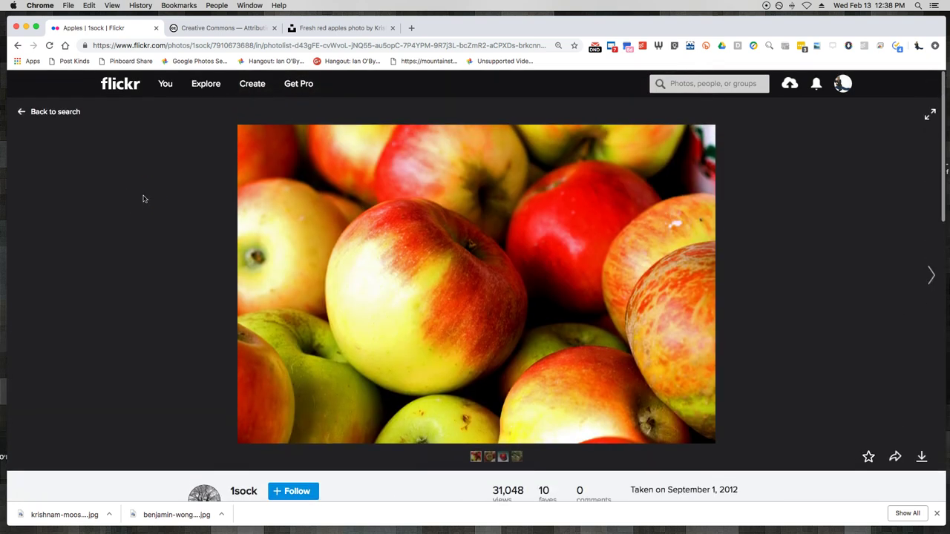
drag(168, 111, 175, 135)
click(180, 45)
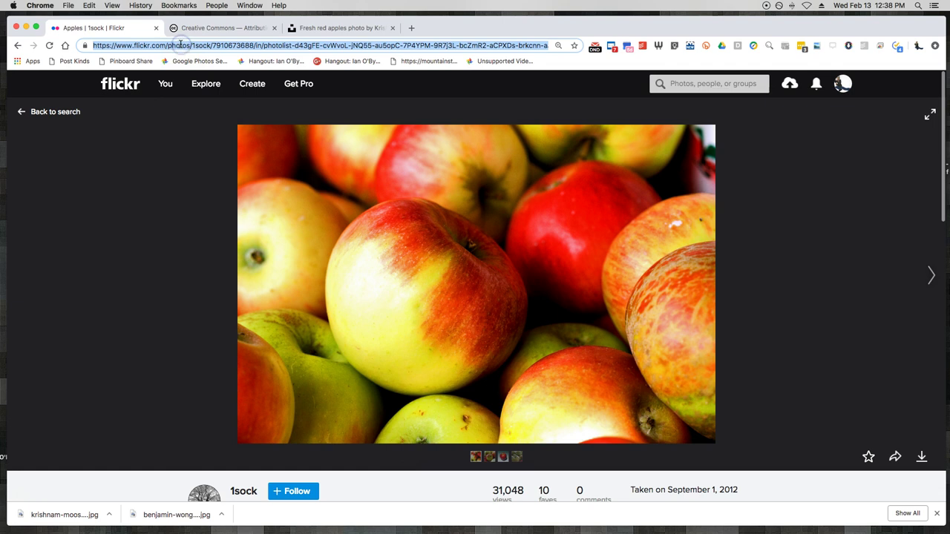
scroll(212, 250, down, 3)
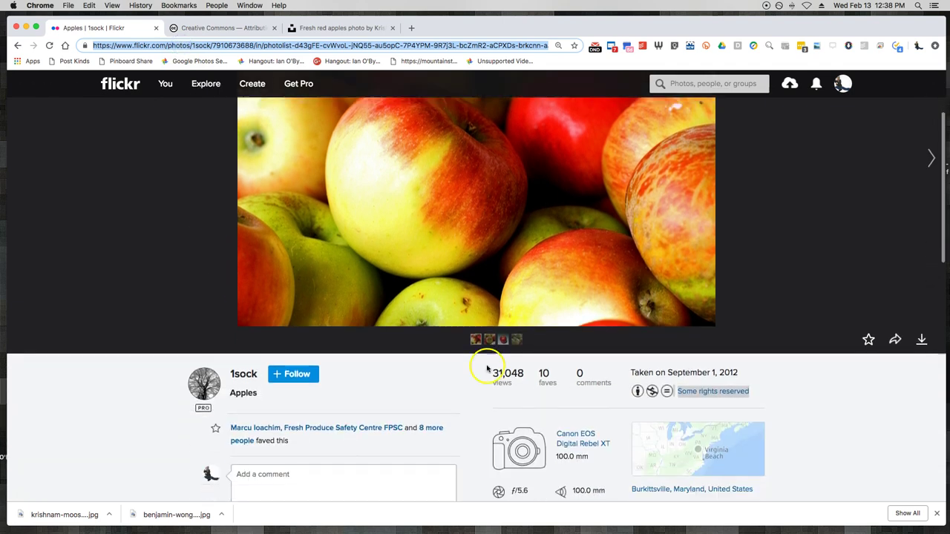
click(624, 386)
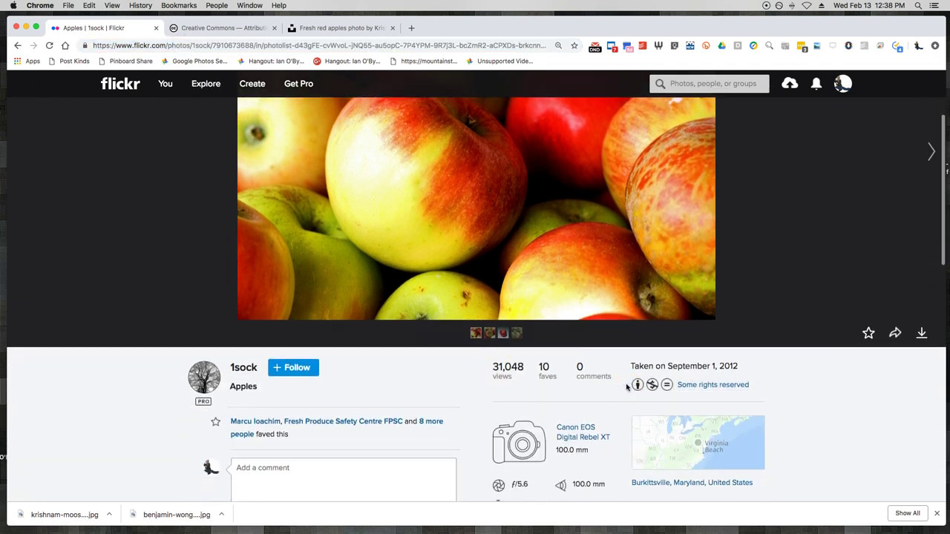
click(550, 376)
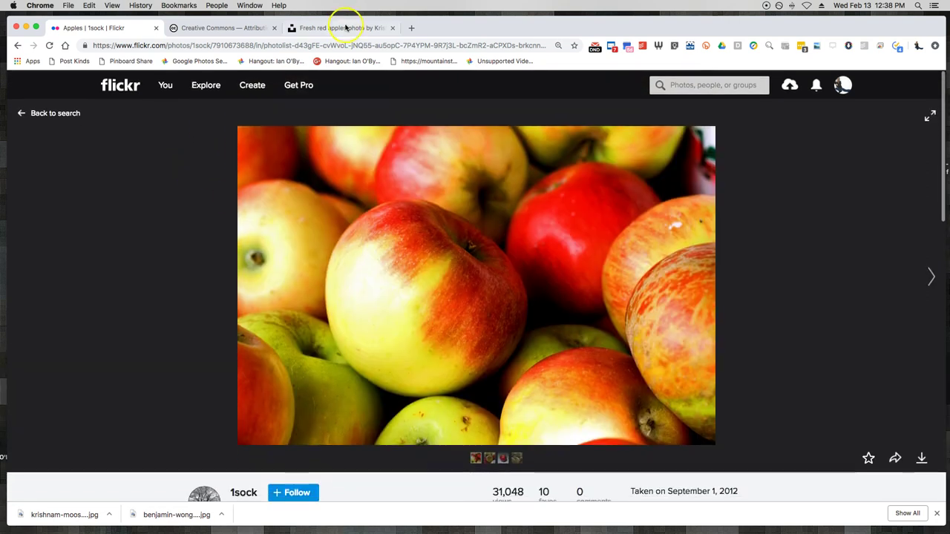
- Search Google for "cogdog flickr attribution" in a new tab
click(364, 26)
click(411, 28)
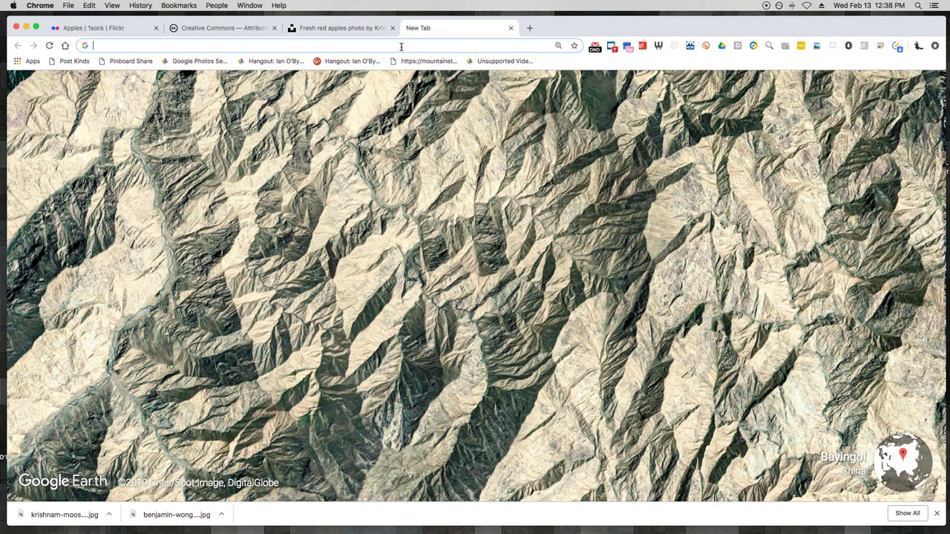
text(cogdog flick)
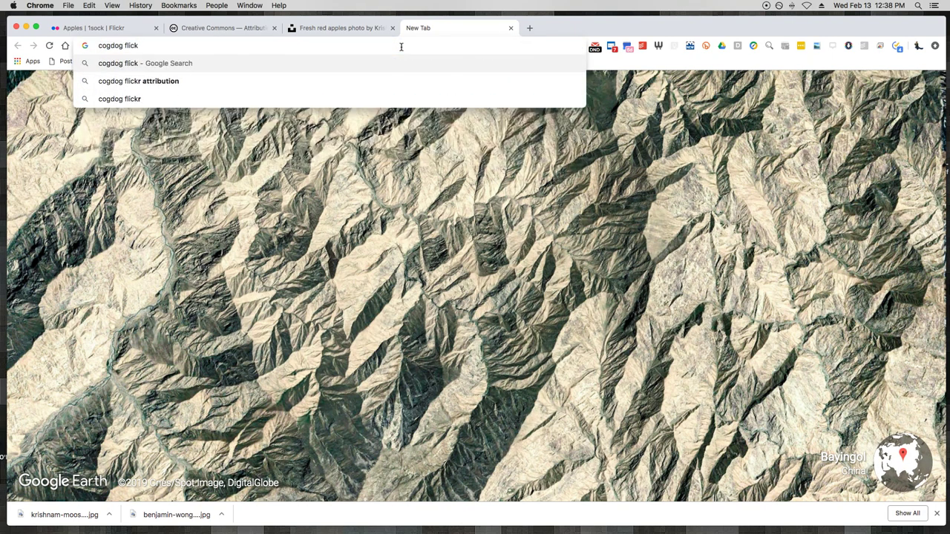
key(Up)
key(Up)
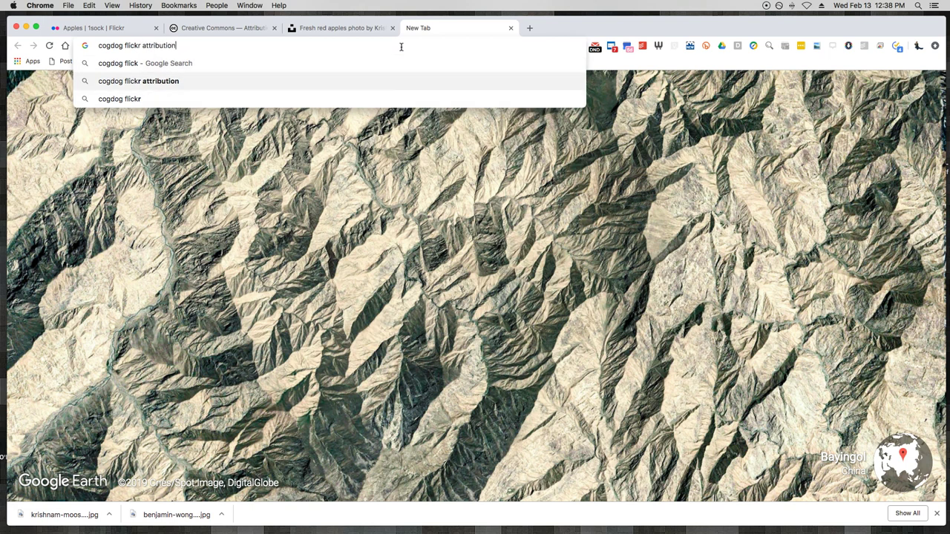
key(Return)
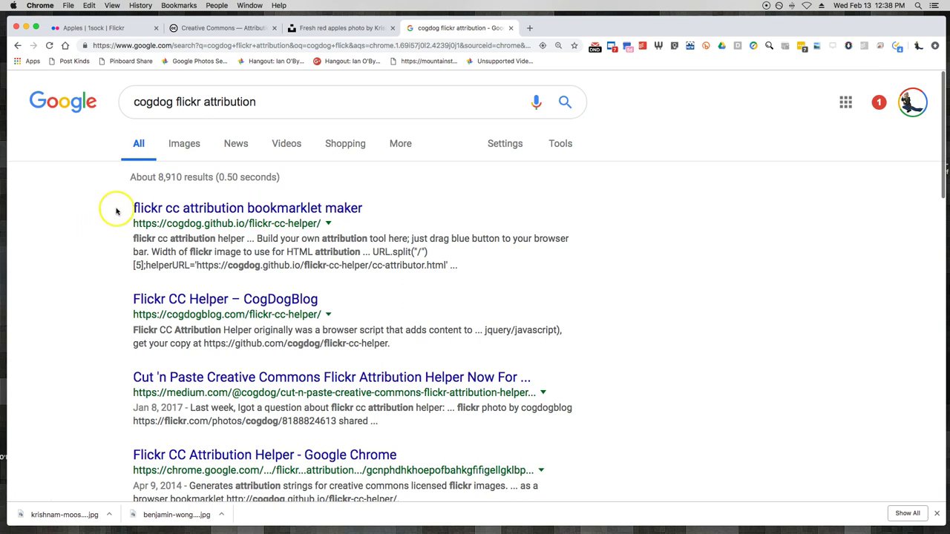
- Open the "flickr cc attribution bookmarklet maker" result and keep the HTML attribution image width at 500px
click(170, 210)
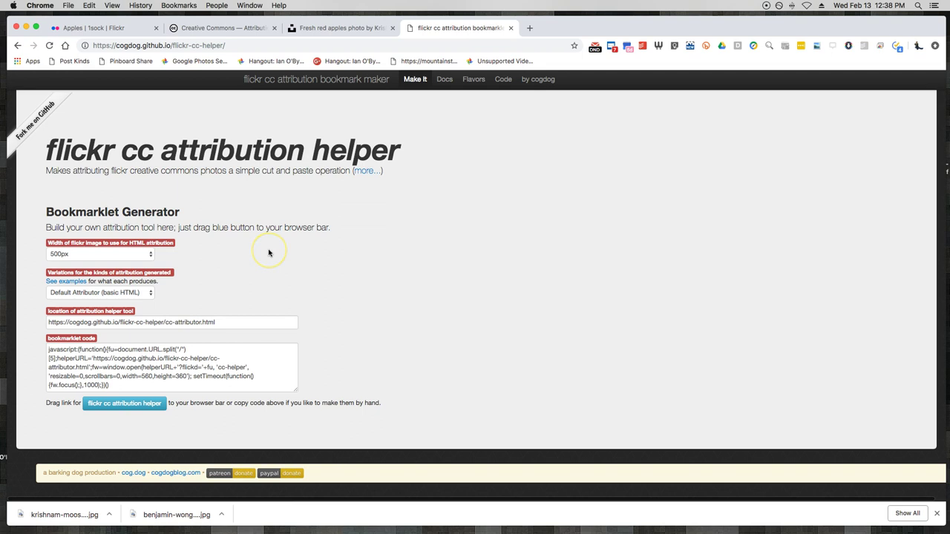
click(141, 255)
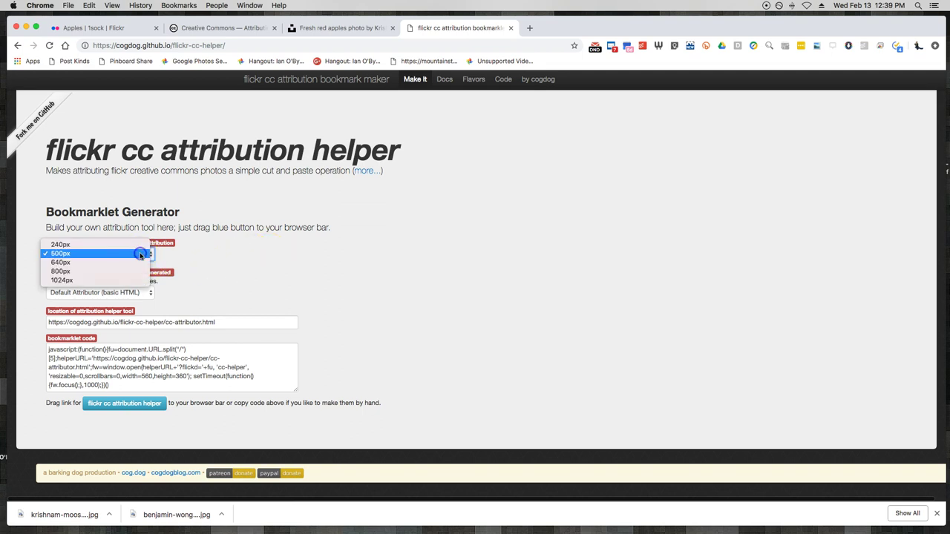
click(141, 254)
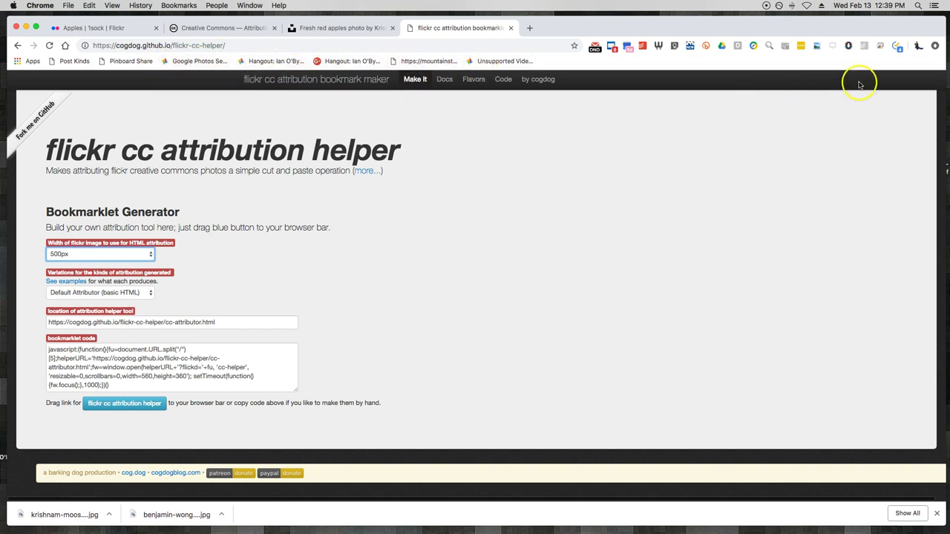
- Hide the browser's bookmarks bar and show it again
click(936, 46)
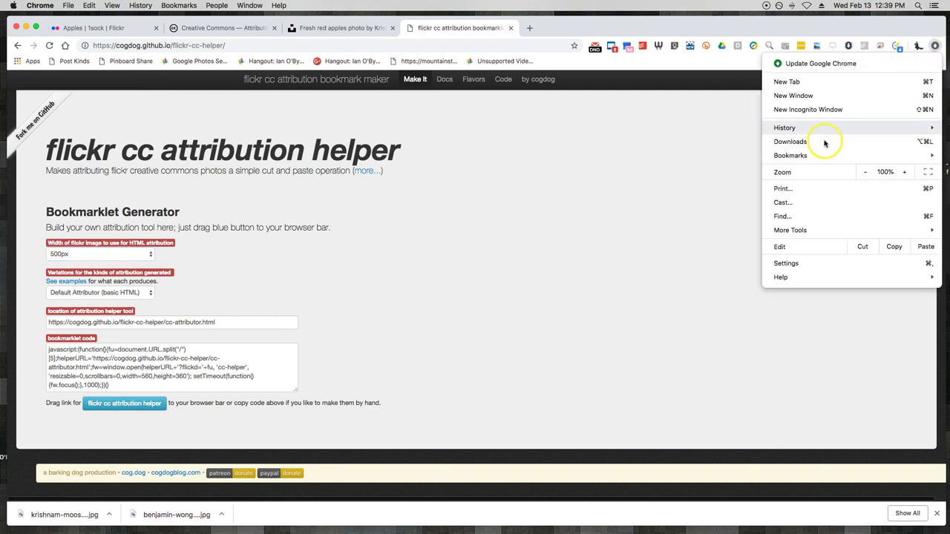
mouse_move(791, 158)
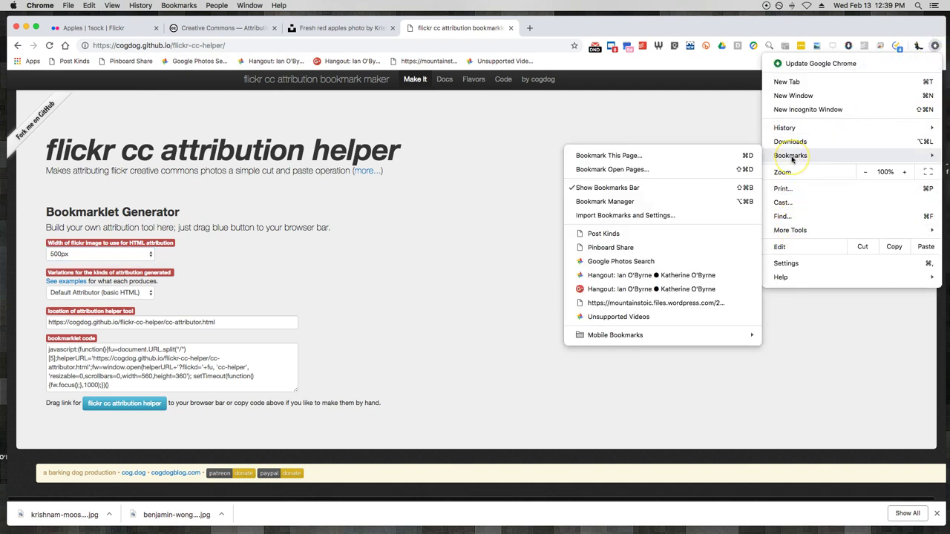
click(626, 187)
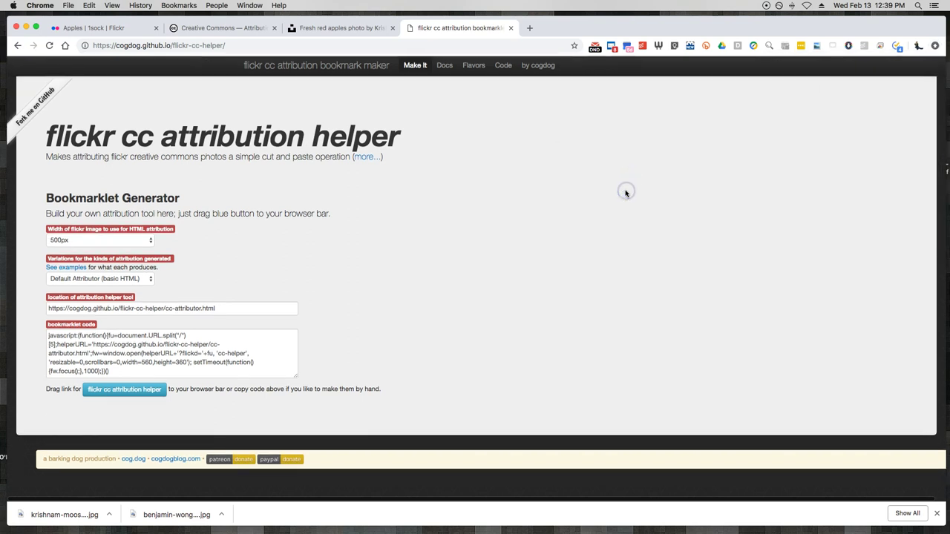
click(934, 45)
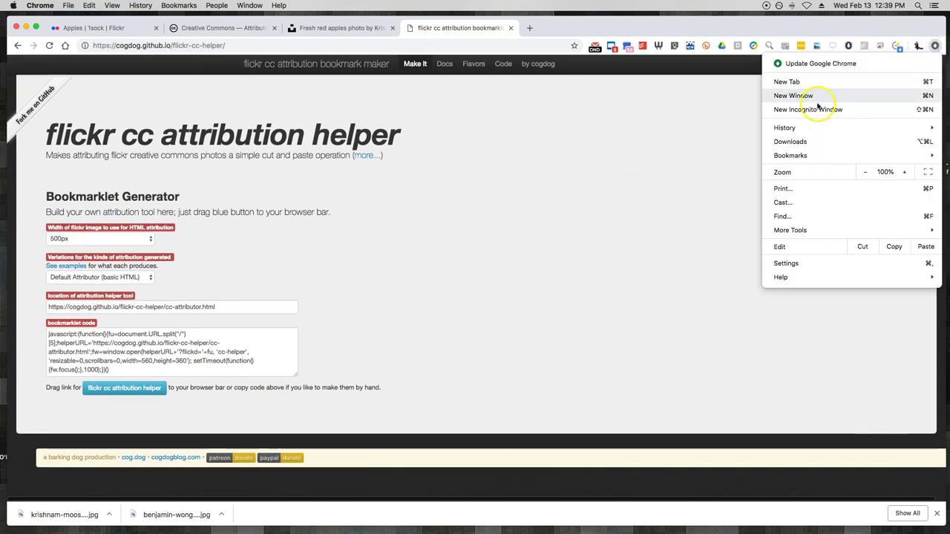
mouse_move(790, 156)
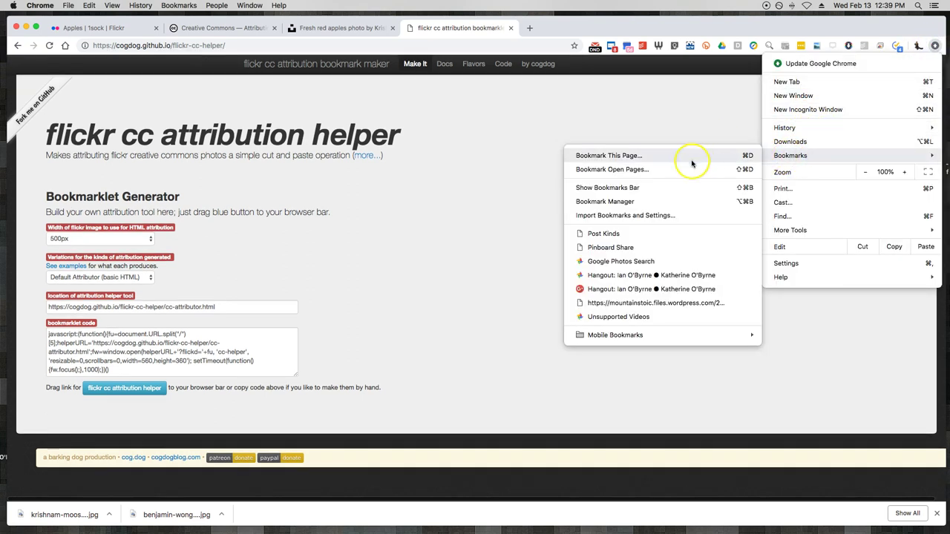
click(629, 188)
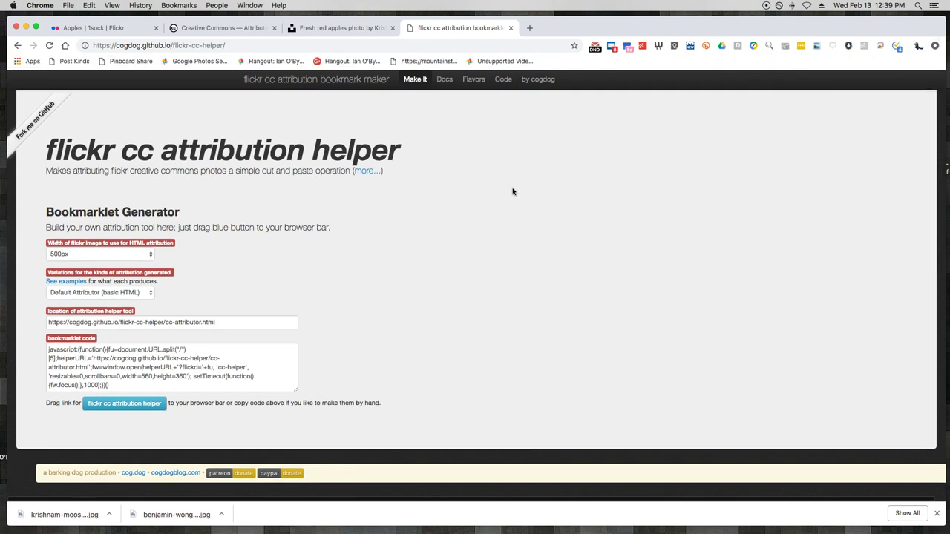
- Try to place the flickr cc attribution helper bookmarklet directly on the bookmarks bar
click(393, 220)
drag(129, 408, 180, 62)
drag(124, 402, 590, 63)
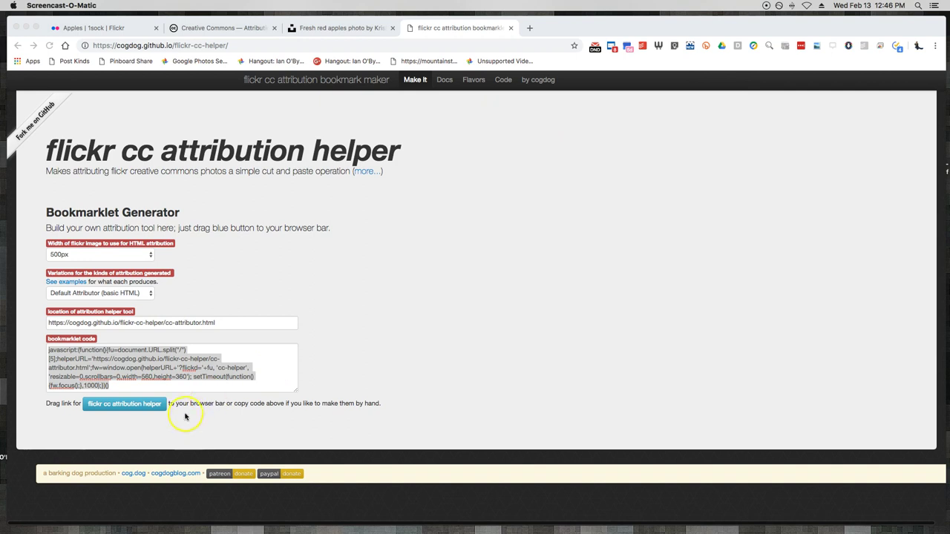
click(141, 406)
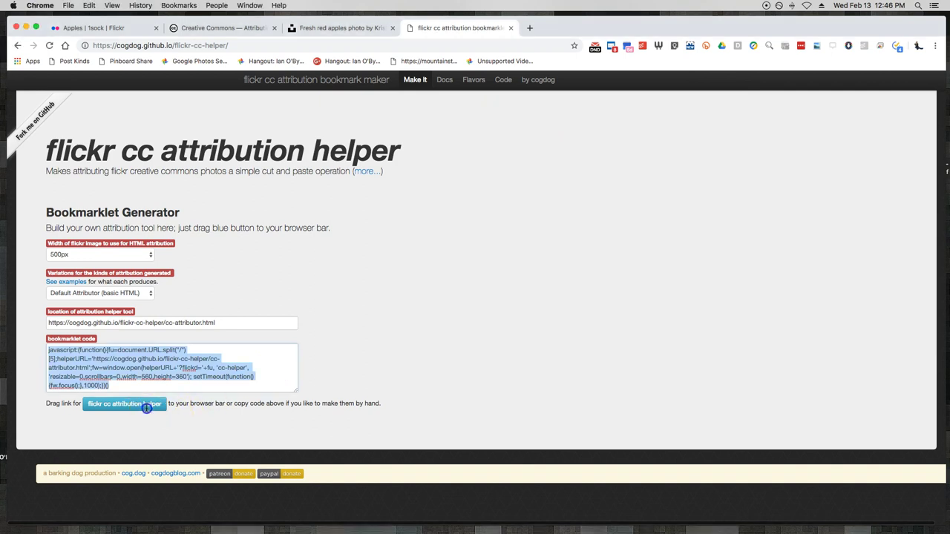
click(456, 215)
mouse_move(455, 216)
mouse_down()
mouse_move(452, 224)
mouse_move(504, 232)
mouse_up()
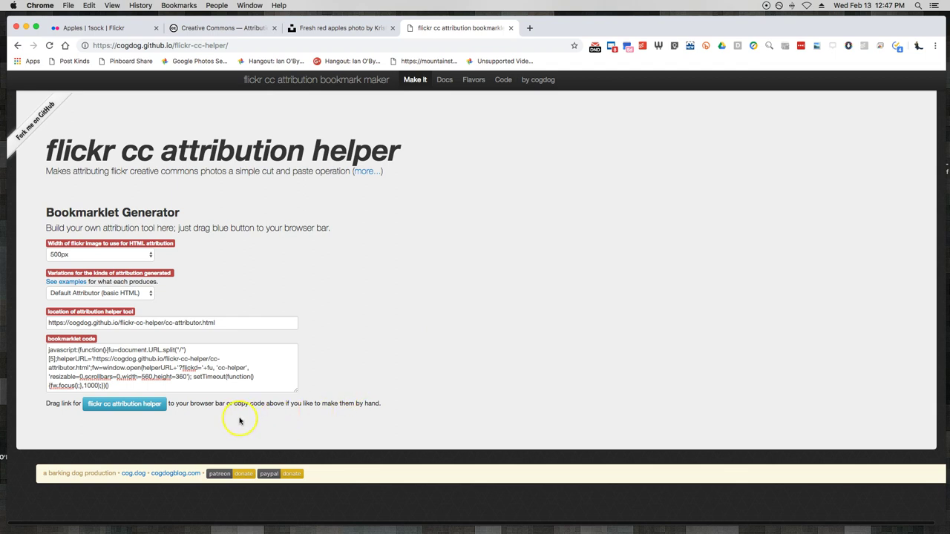
- Copy the flickr cc attribution helper link's address and bookmark the page on the bookmarks bar as "flickr cc attribution"
right_click(148, 406)
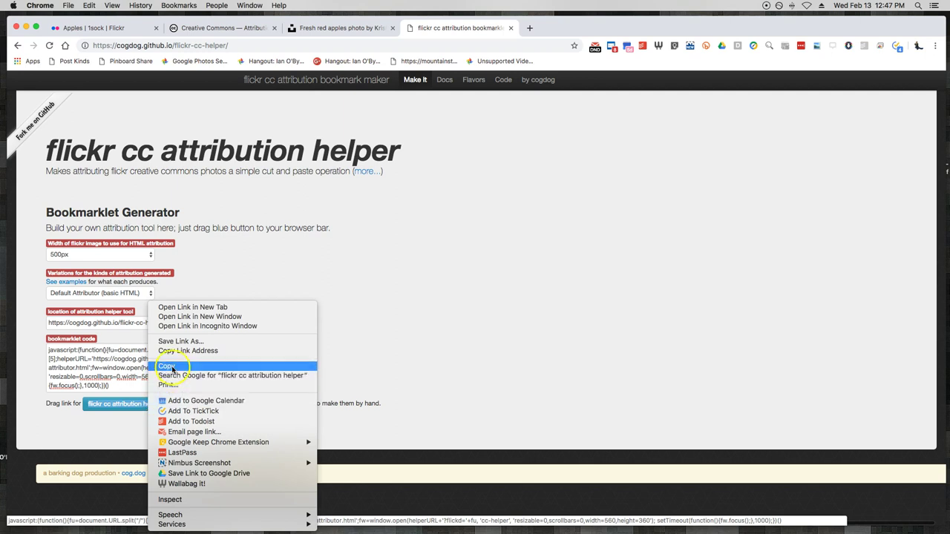
click(187, 350)
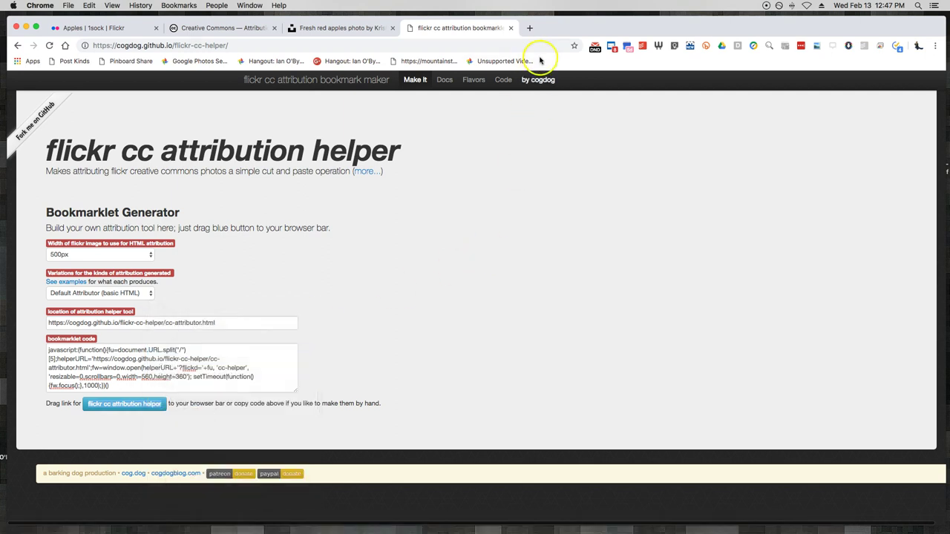
right_click(567, 60)
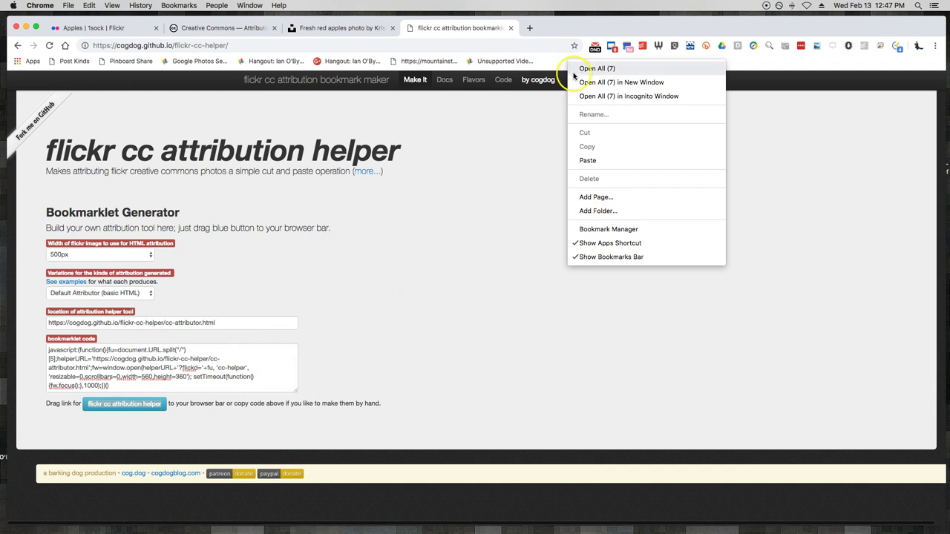
click(599, 198)
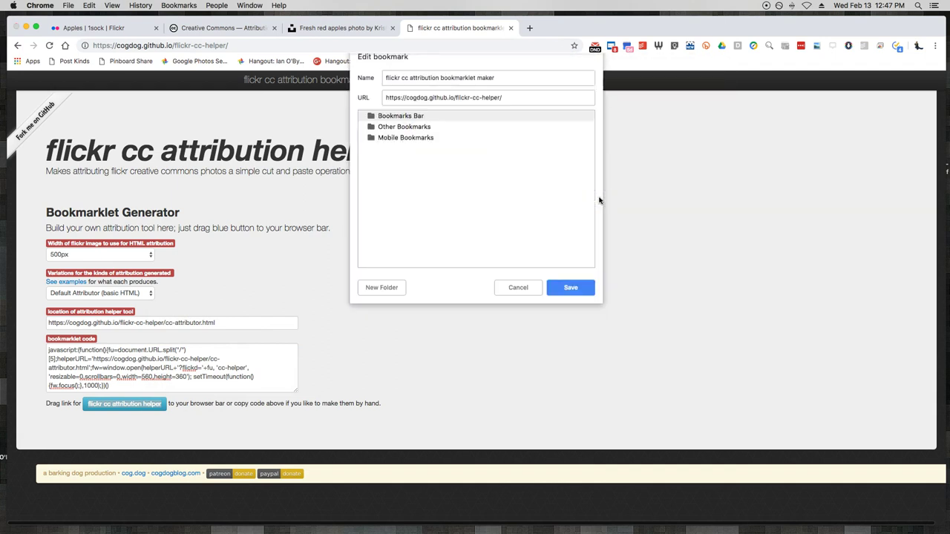
click(419, 88)
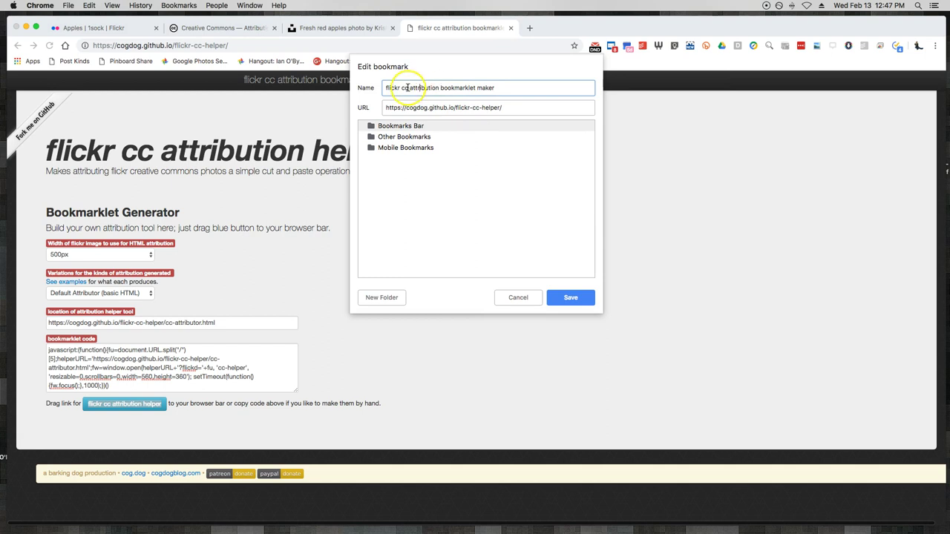
drag(441, 88, 531, 88)
key(BackSpace)
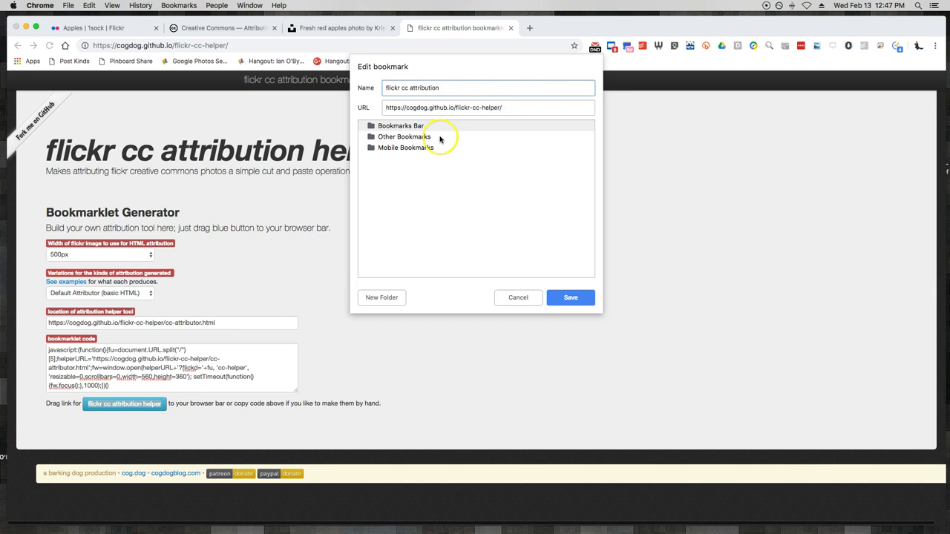
click(568, 298)
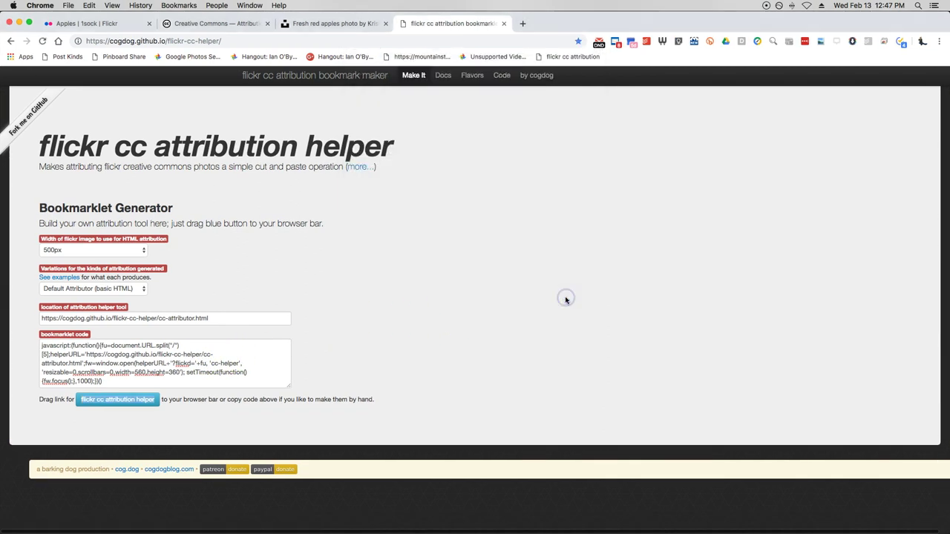
- Replace the URL of the "flickr cc attribution" bookmark with the generated bookmarklet code and save it
triple_click(134, 364)
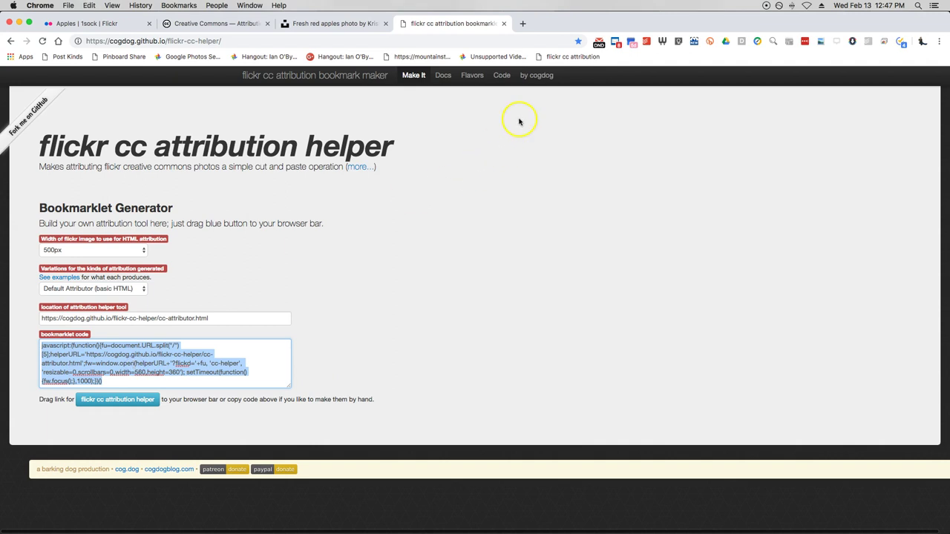
click(567, 59)
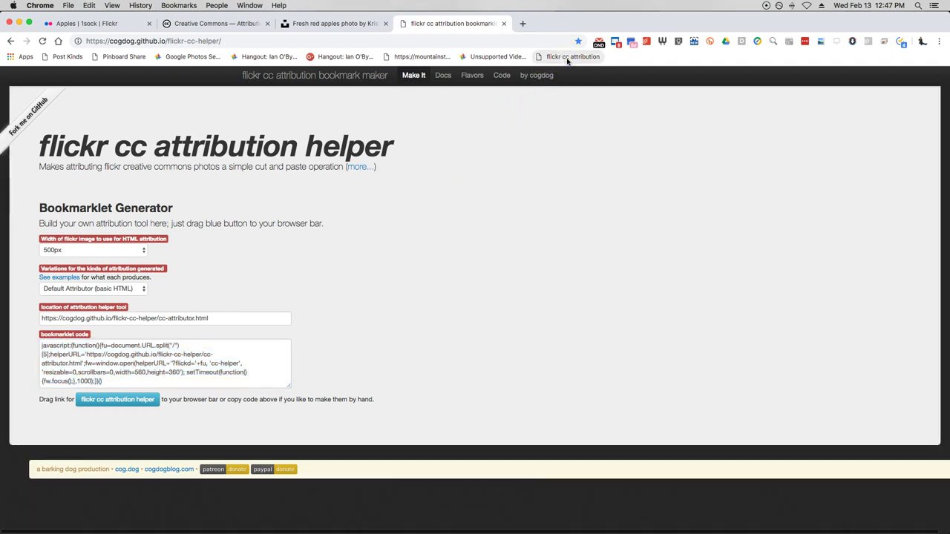
right_click(566, 61)
click(521, 138)
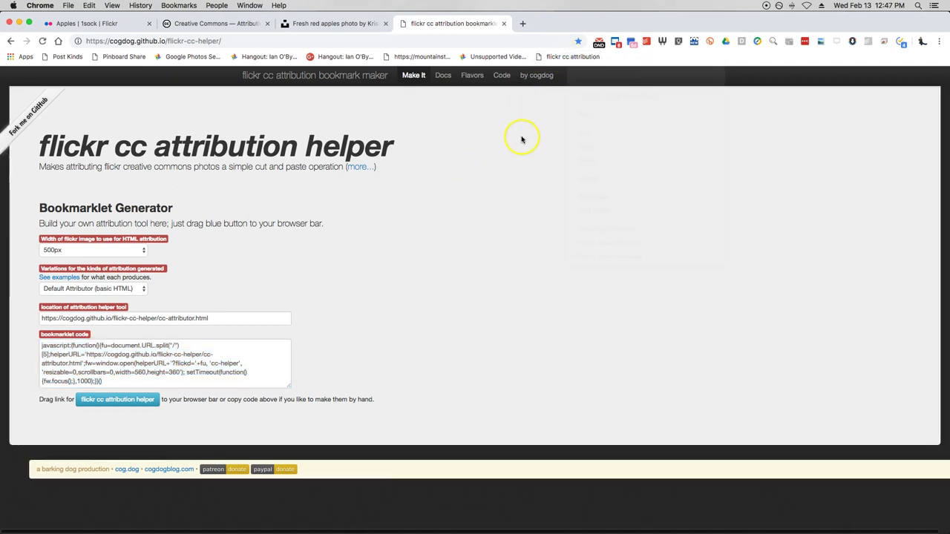
click(449, 103)
key(super+shift+Left)
click(449, 104)
triple_click(449, 105)
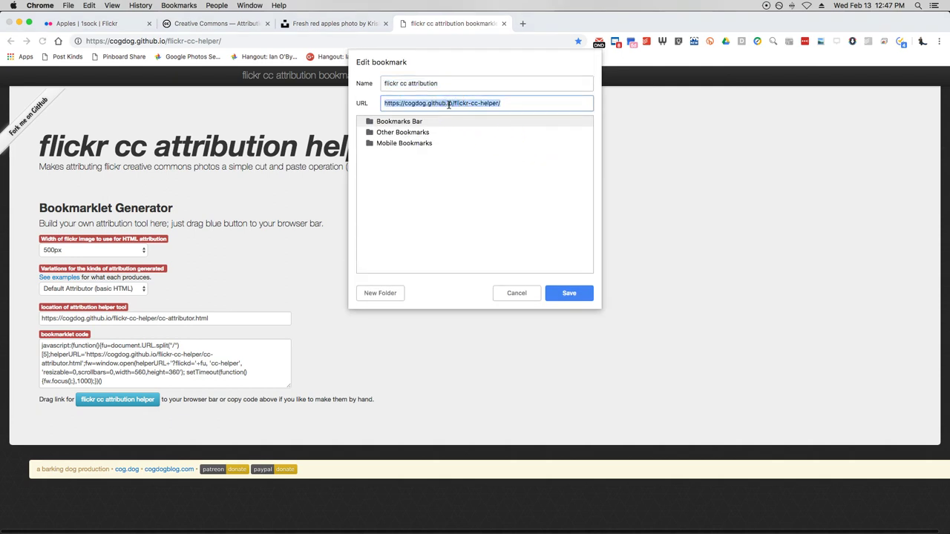
key(super+v)
click(566, 292)
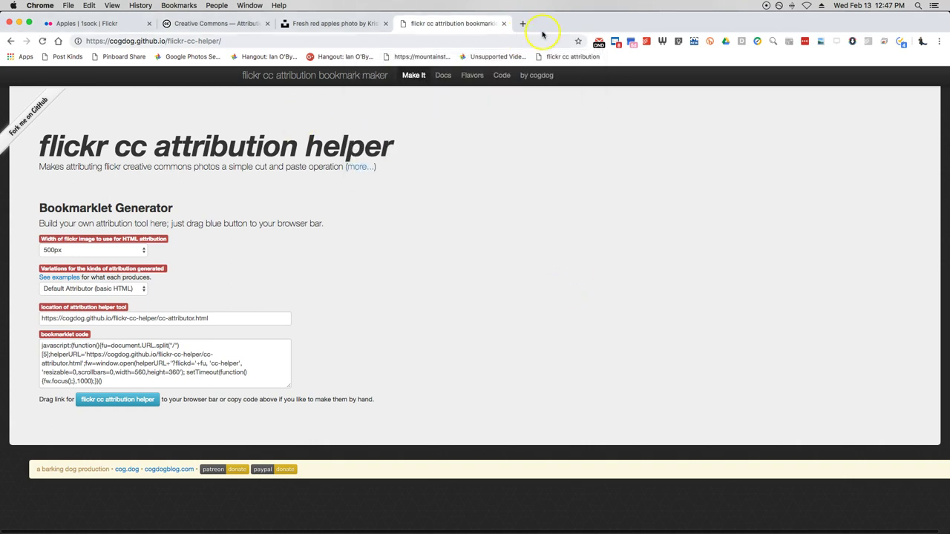
double_click(567, 21)
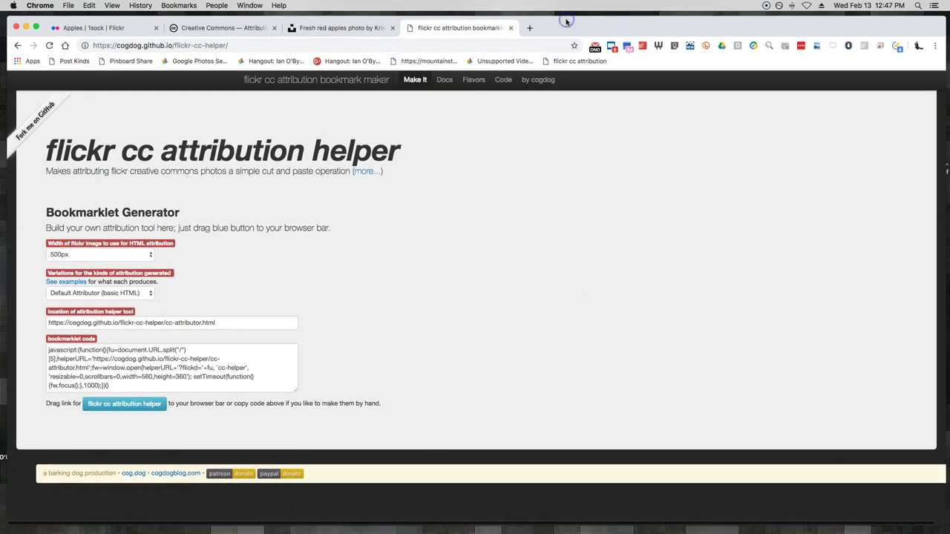
- Run the "flickr cc attribution" bookmarklet on the Flickr Apples photo and enlarge the attribution helper window to fit its contents
click(111, 28)
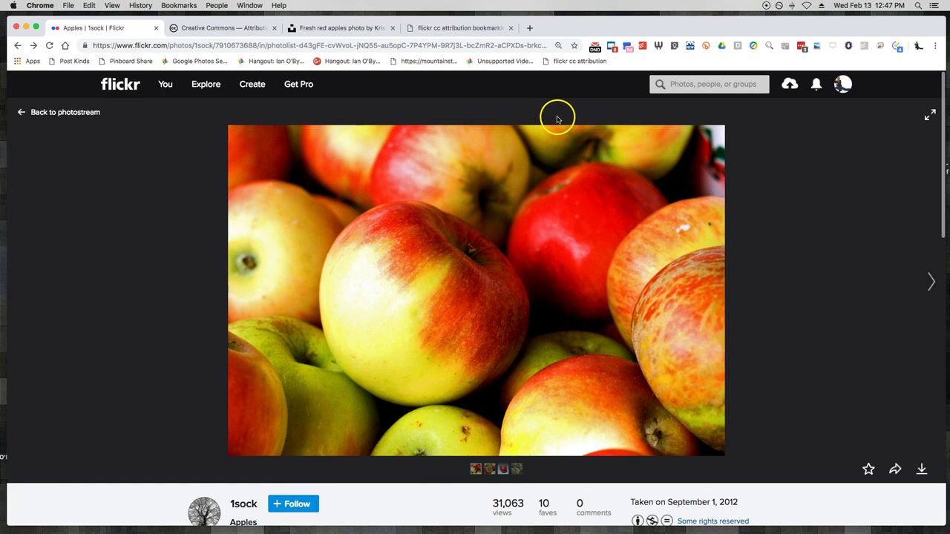
click(572, 62)
drag(251, 18, 414, 138)
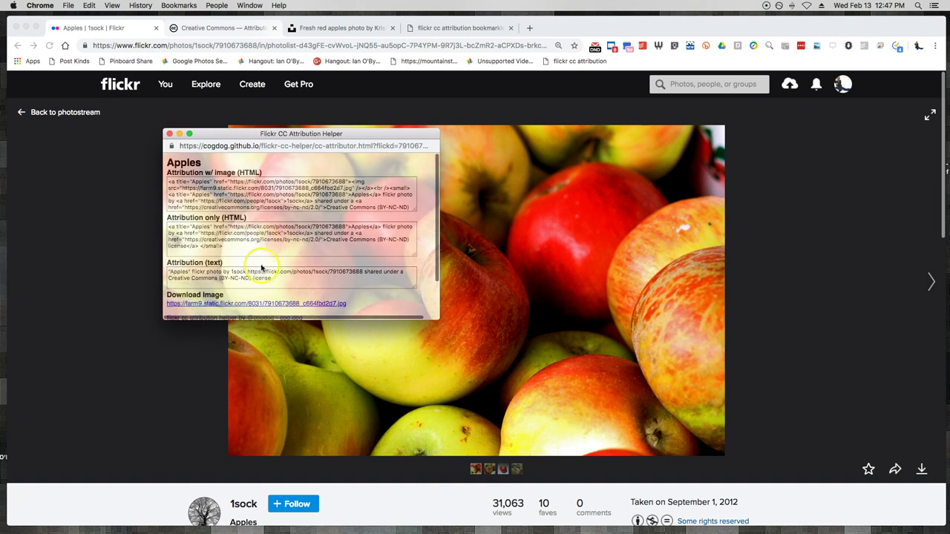
drag(437, 319, 480, 375)
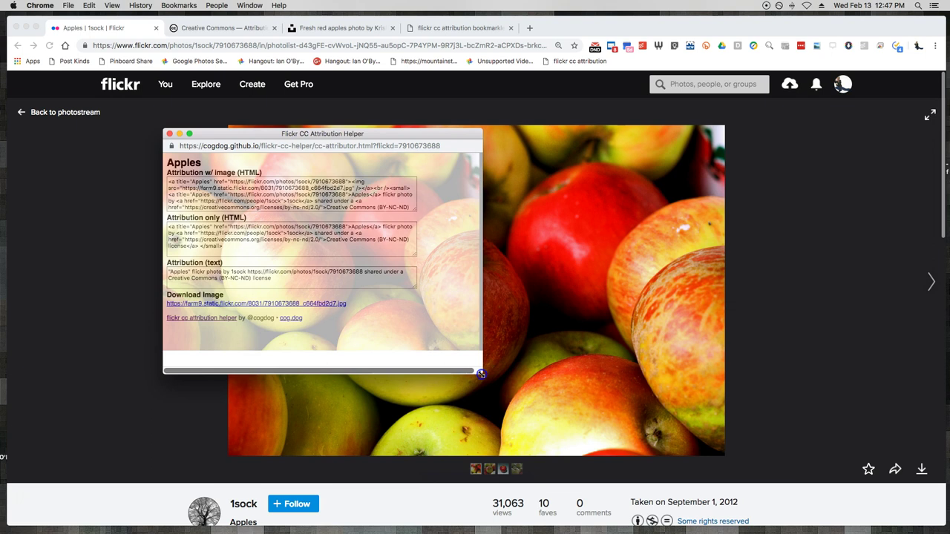
- Review the HTML attribution with image, the HTML-only attribution and the text attribution, and close the helper window
click(190, 191)
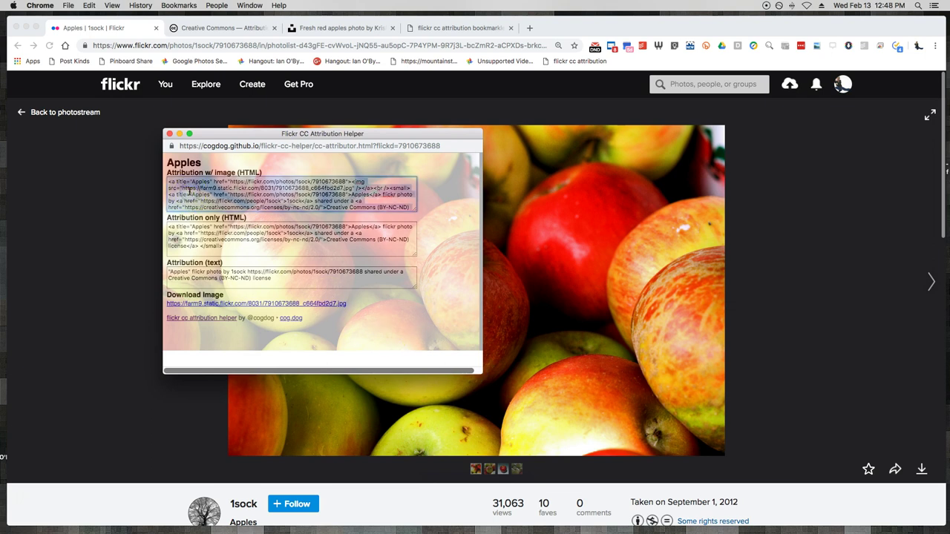
click(201, 231)
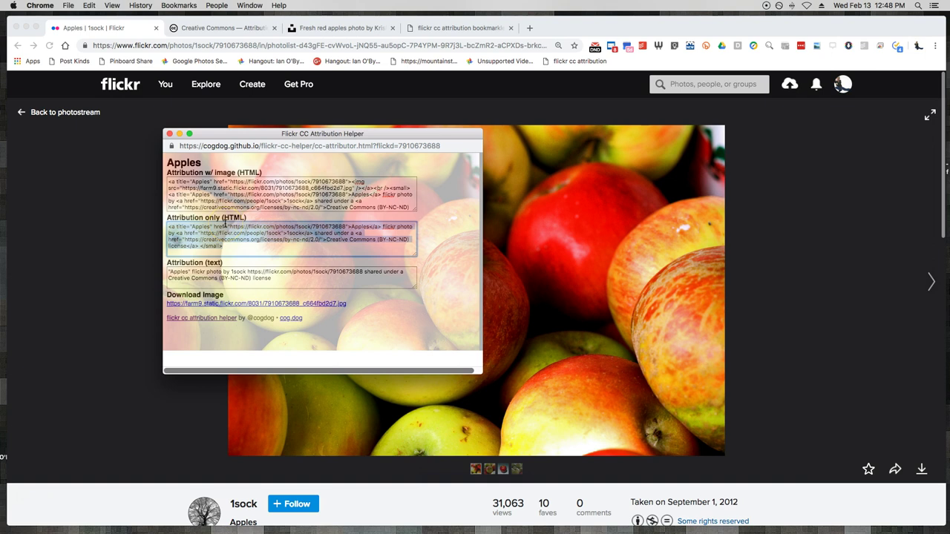
click(193, 273)
click(193, 275)
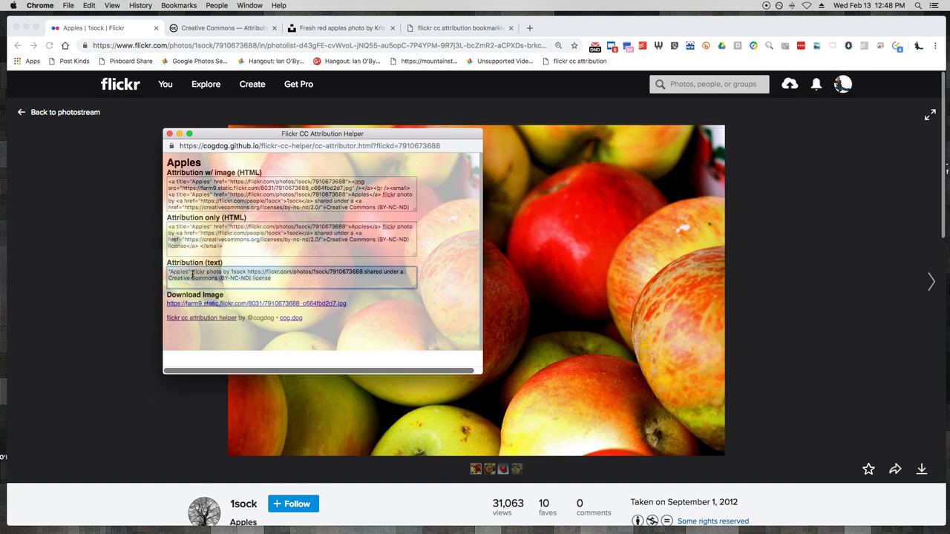
click(166, 275)
click(170, 135)
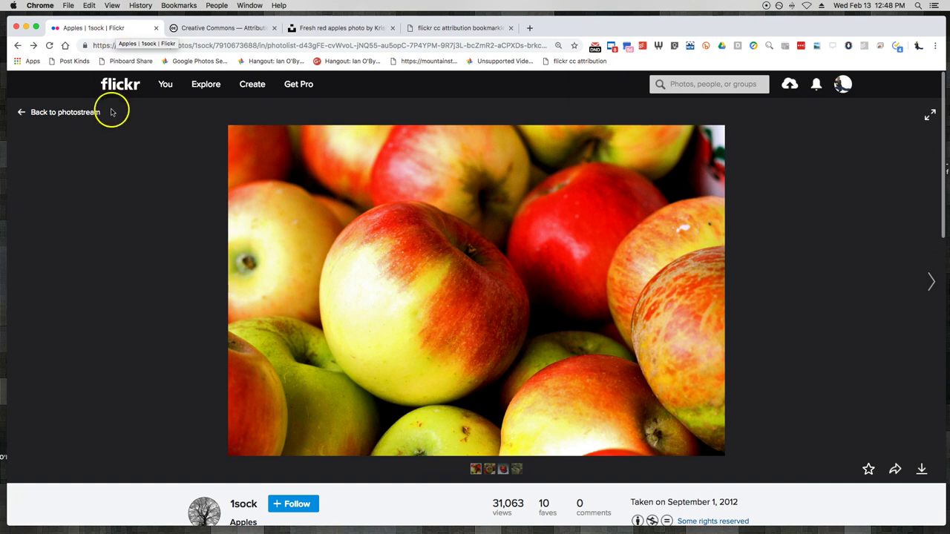
- Revisit the Unsplash red apples photo, the Flickr Apples photo and the bookmarklet maker page
click(307, 27)
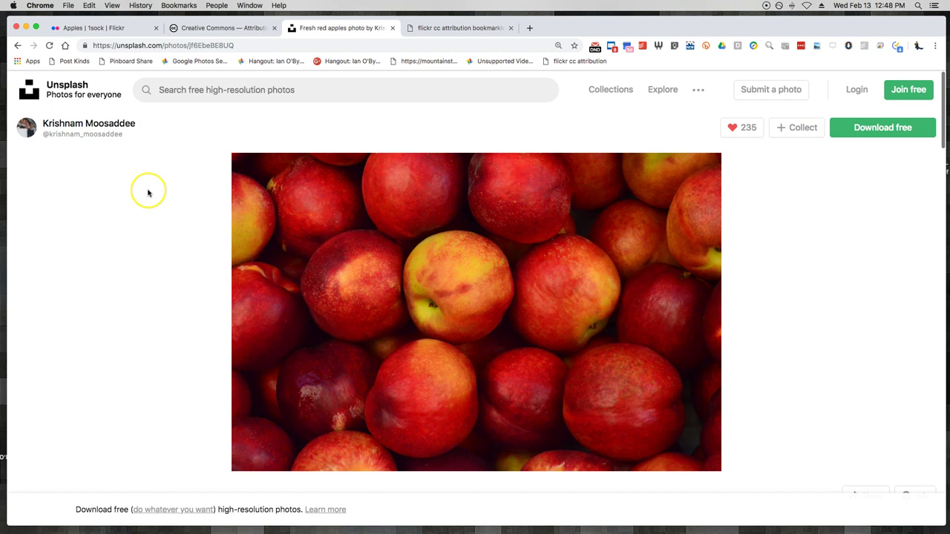
click(114, 27)
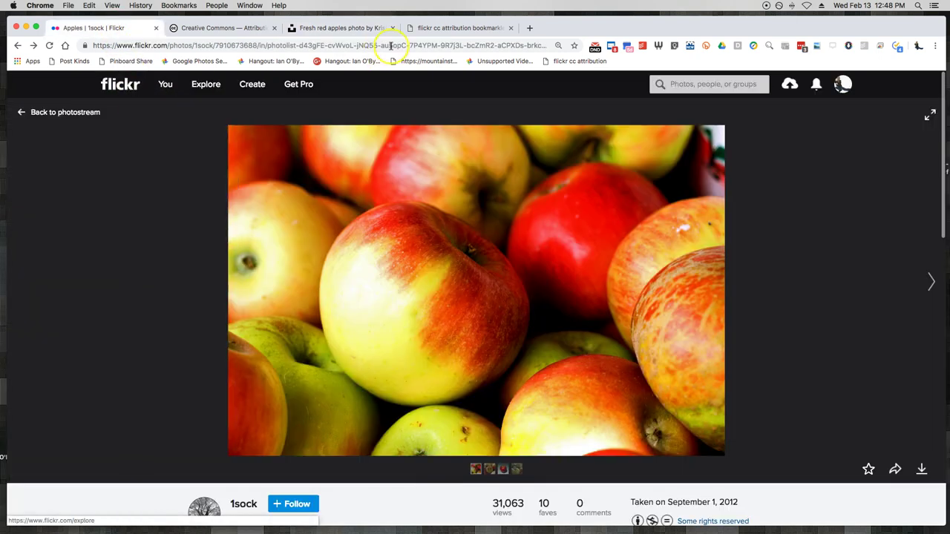
click(436, 28)
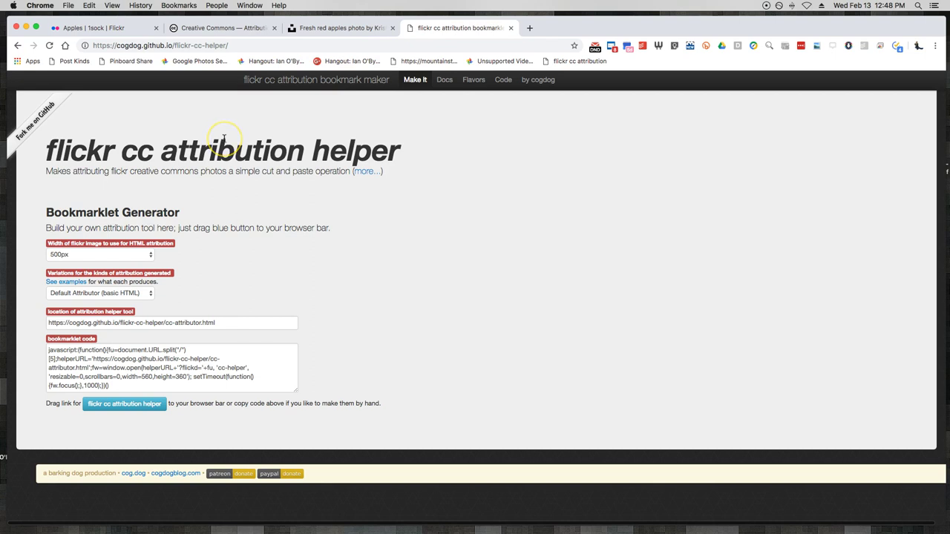
click(184, 156)
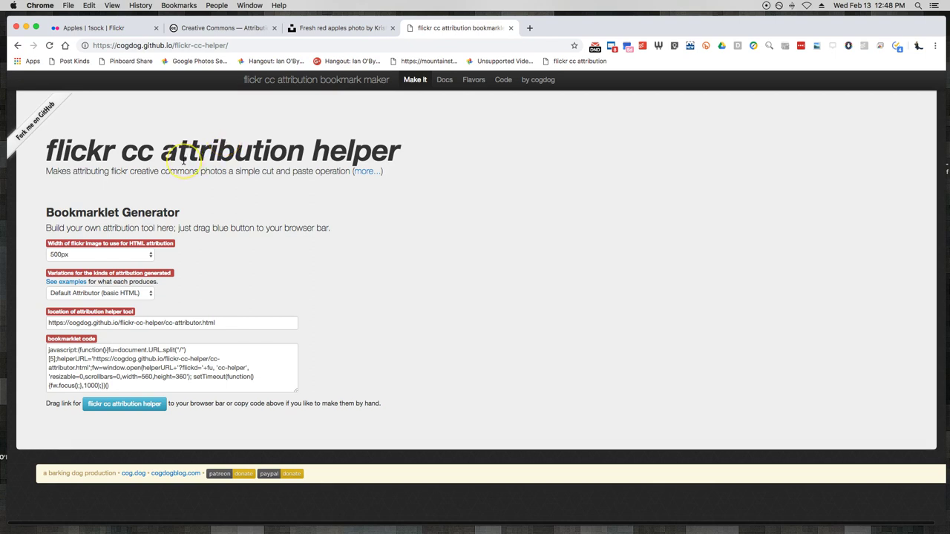